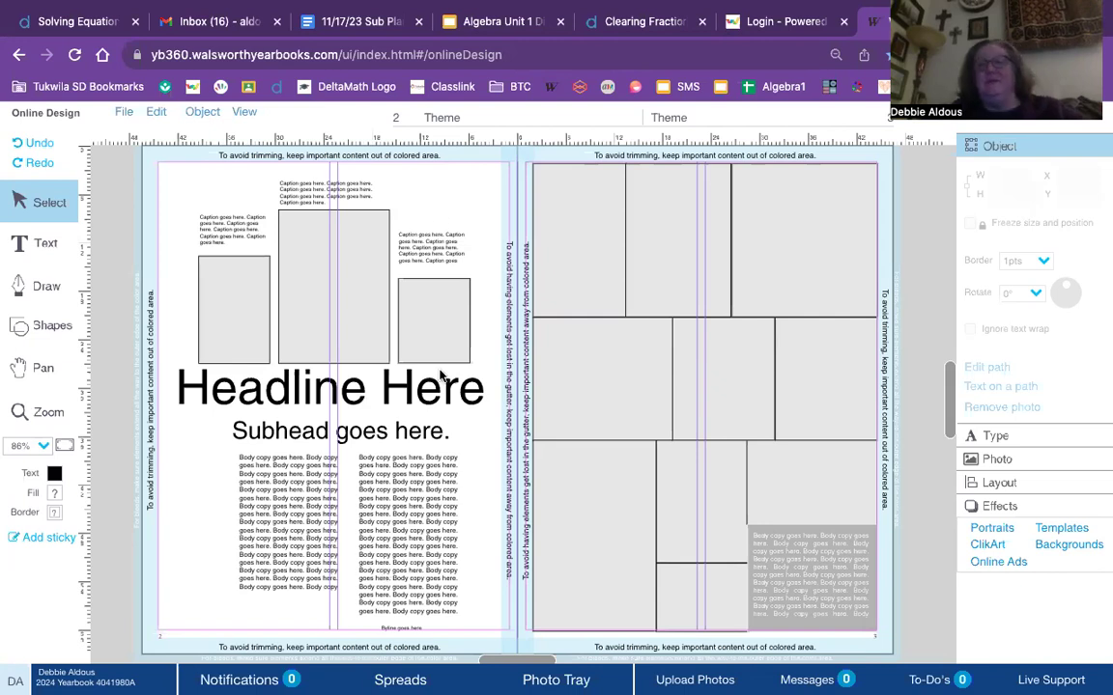
# Replace the placeholder headline with 'Spirit Week!'
pyautogui.click(36, 245)
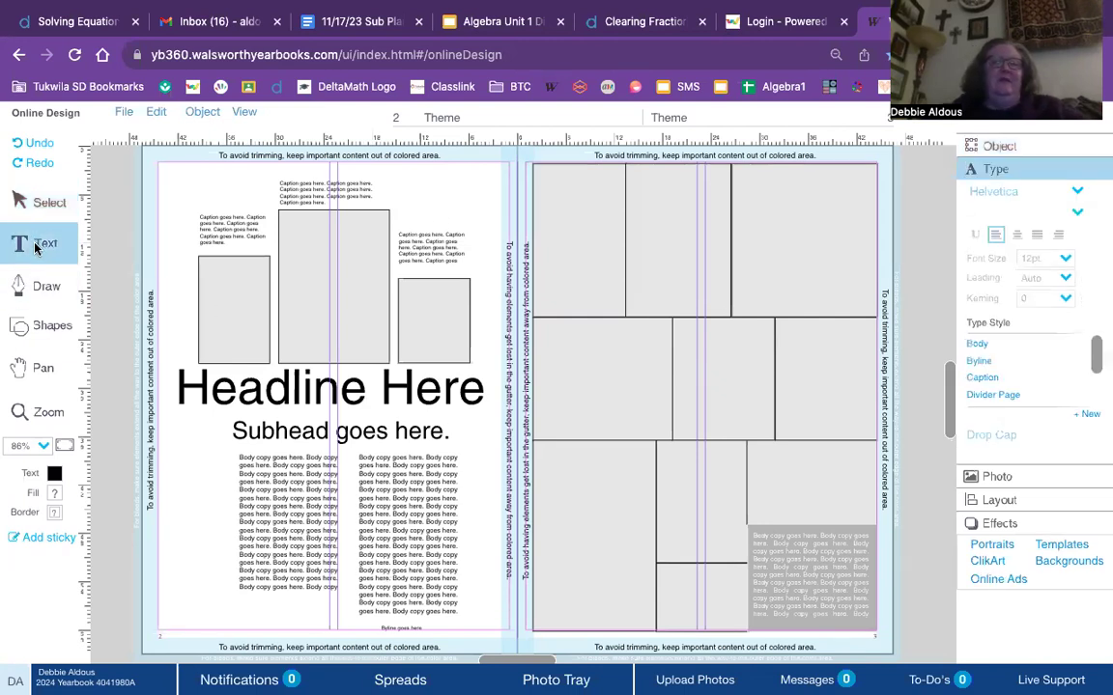
pyautogui.click(196, 387)
pyautogui.moveTo(196, 388); pyautogui.dragTo(481, 396)
pyautogui.press('BackSpace')
pyautogui.press('BackSpace')
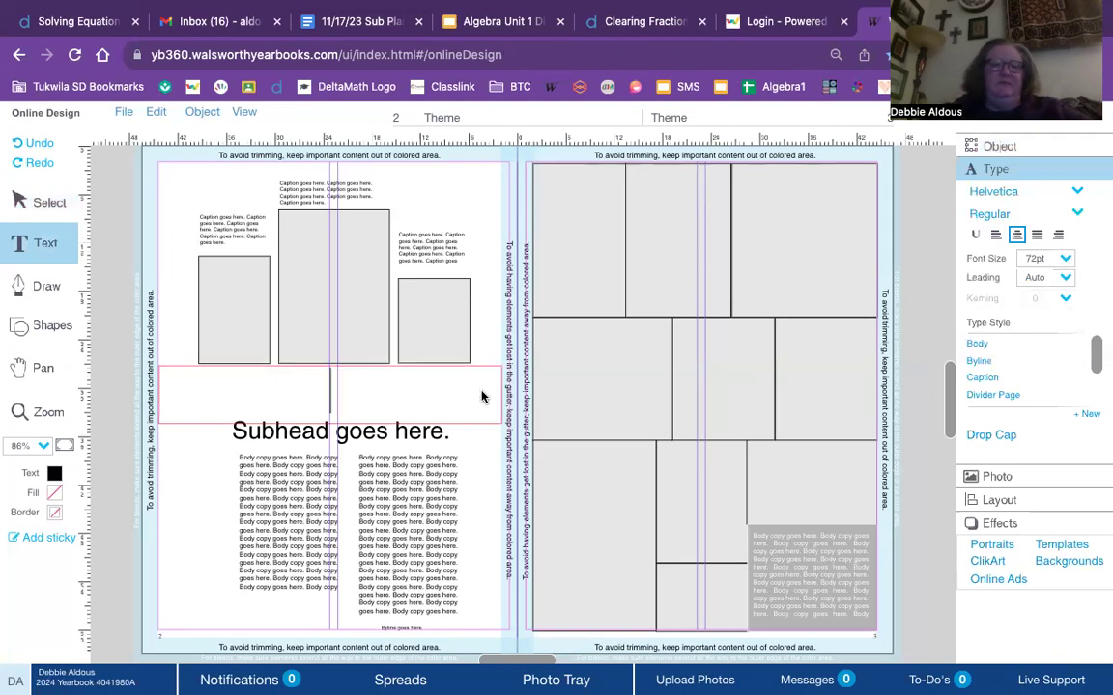
pyautogui.write('Sp')
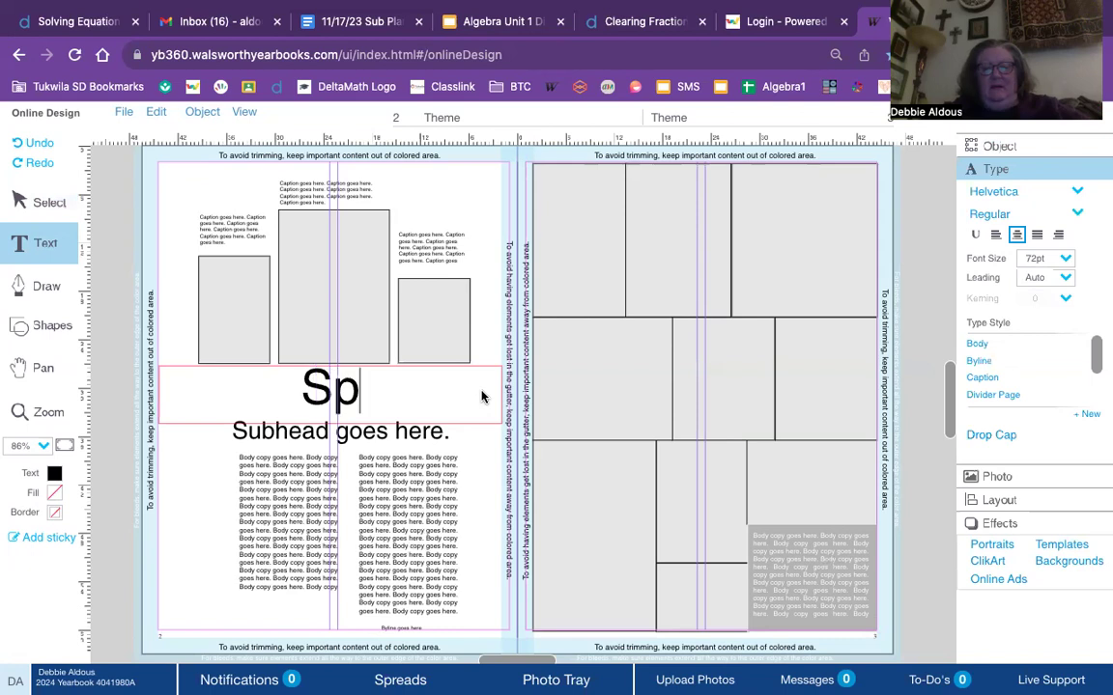
pyautogui.write('irit W')
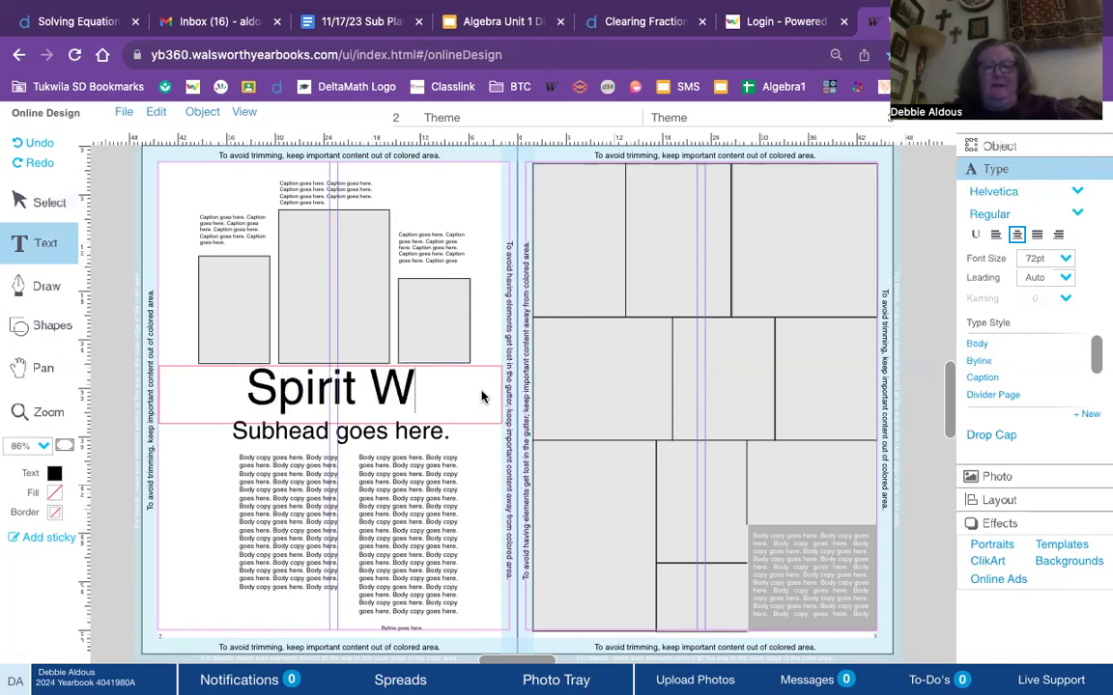
pyautogui.write('eek!')
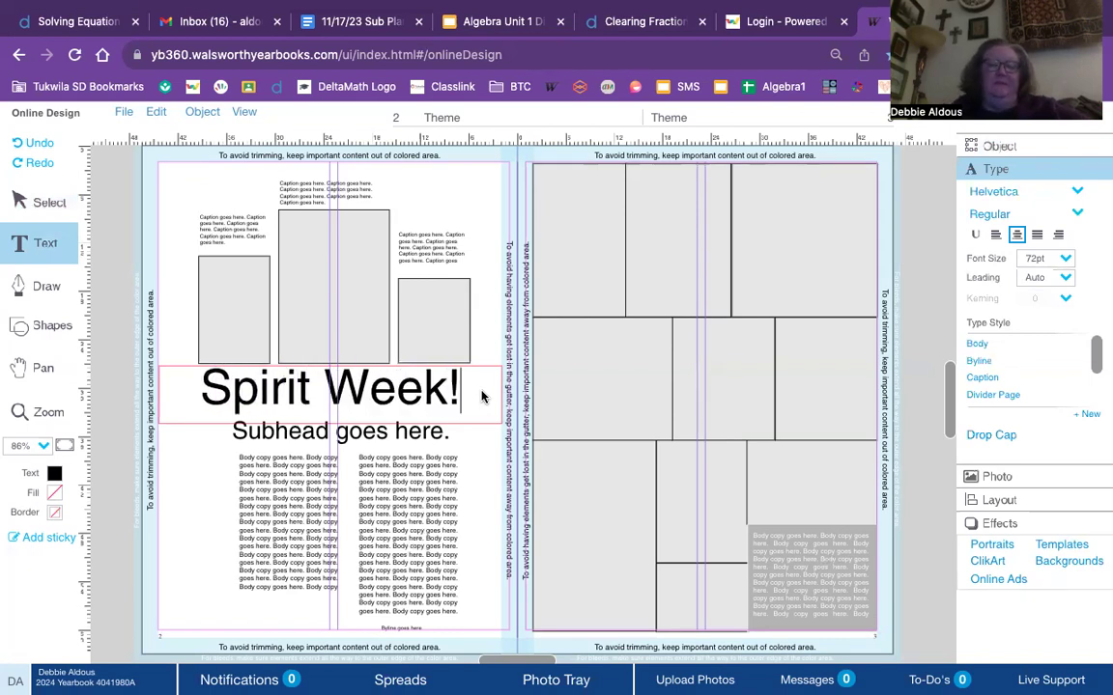
# Replace the subhead placeholder with 'We show spirit together'
pyautogui.click(435, 439)
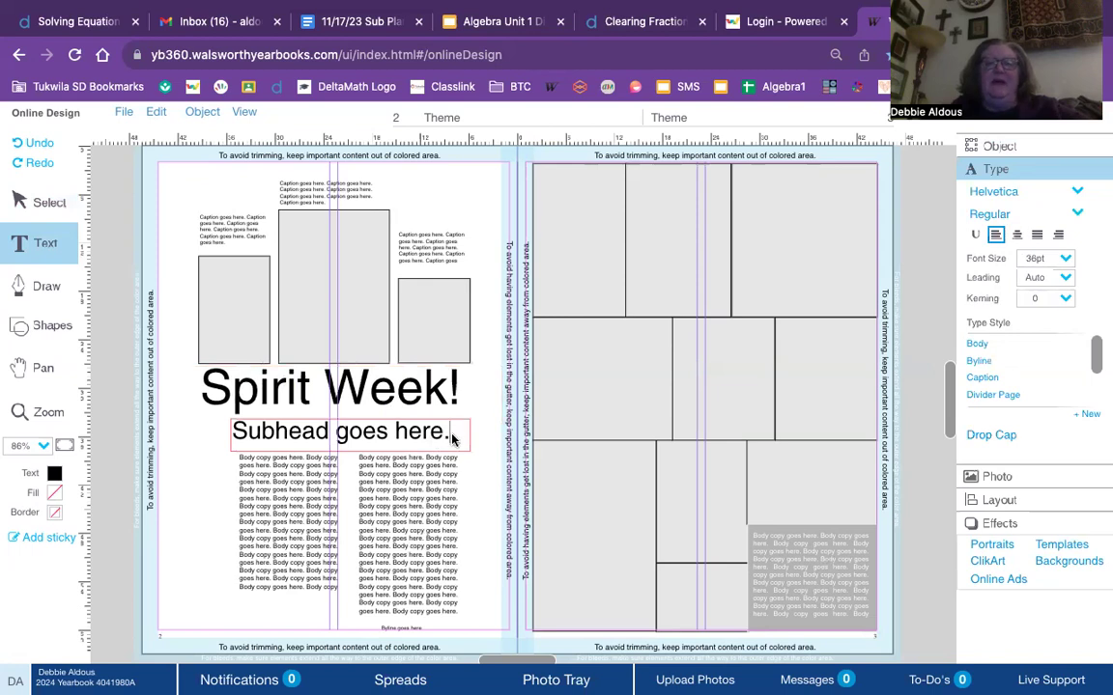
pyautogui.moveTo(442, 437); pyautogui.dragTo(232, 442)
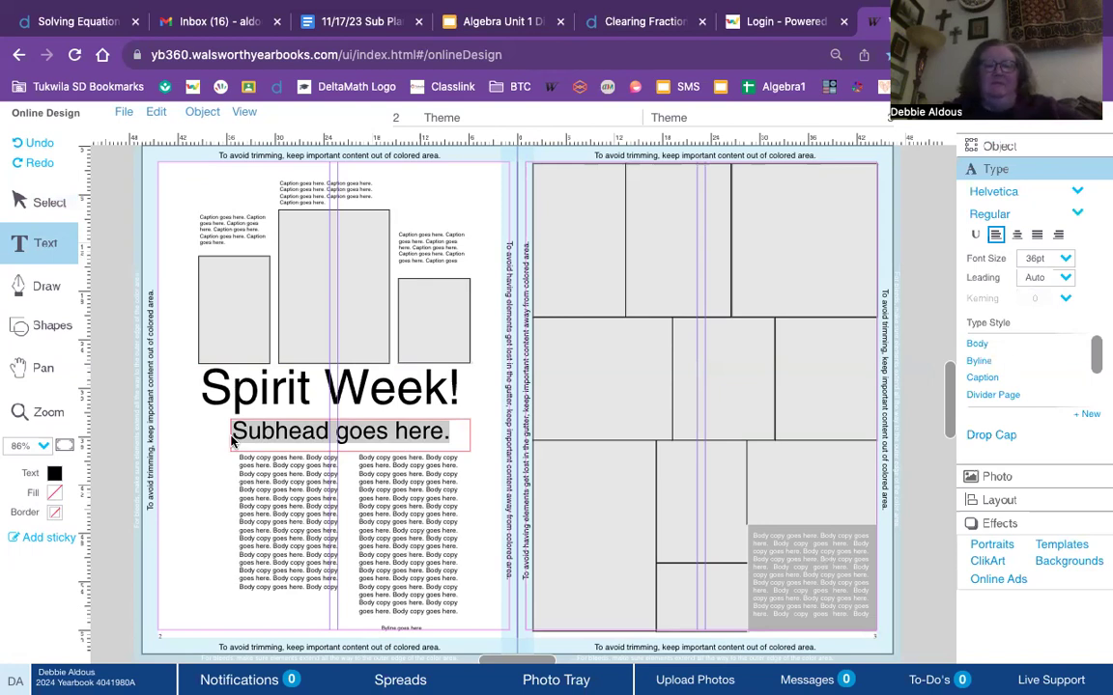
pyautogui.write('We s')
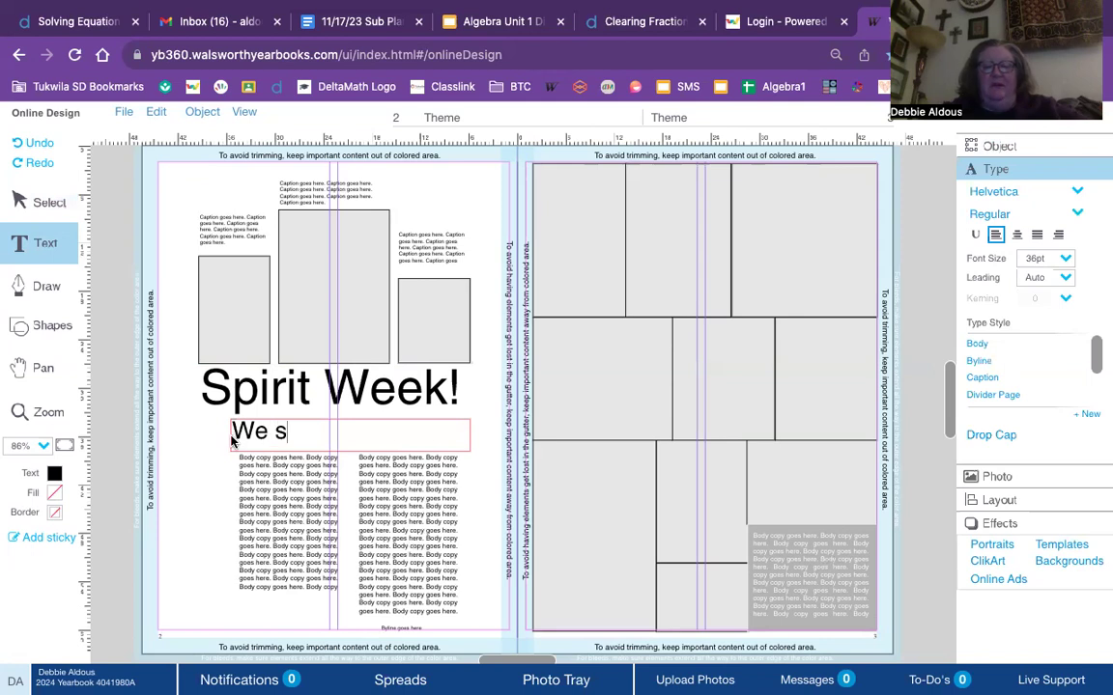
pyautogui.write('how spirit ')
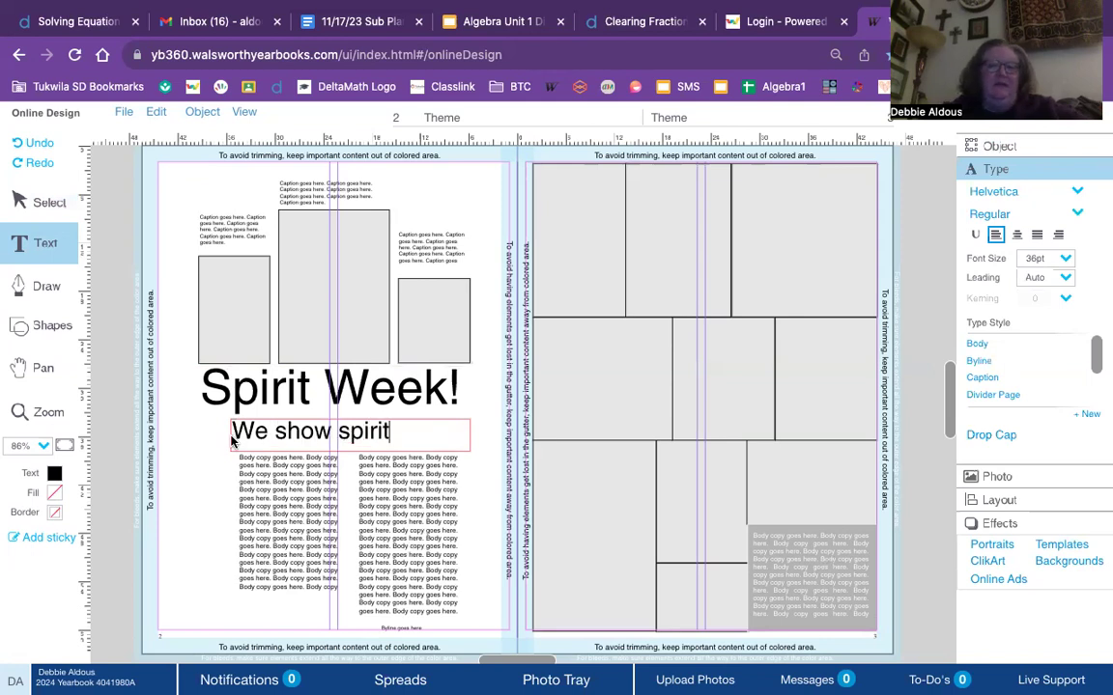
pyautogui.write('together')
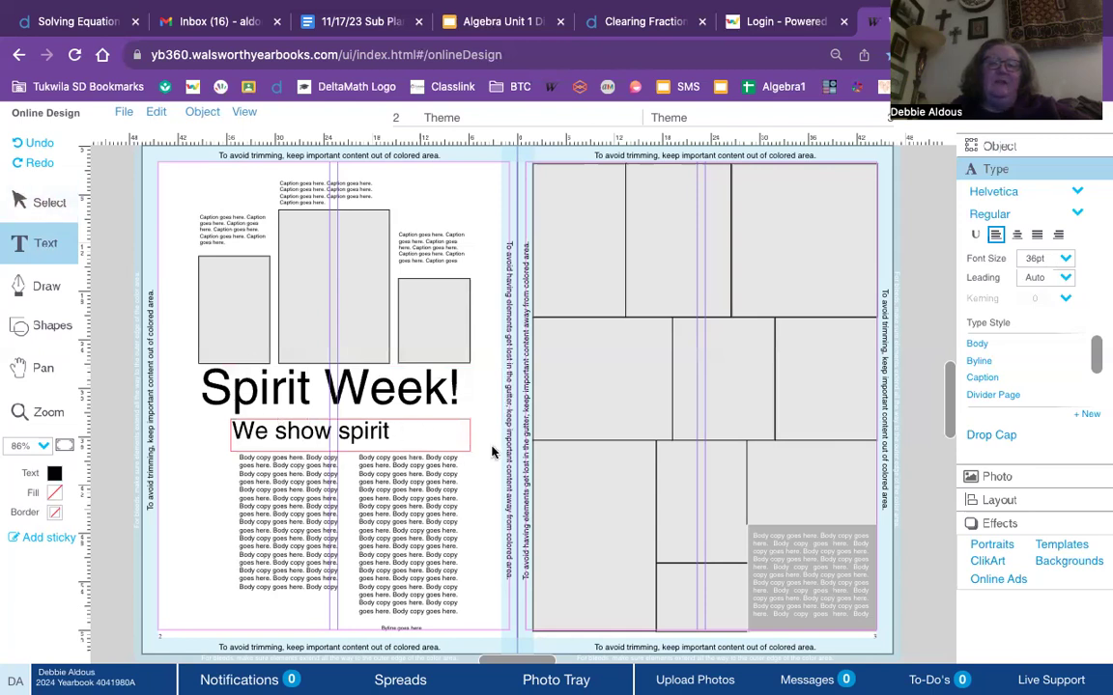
# Widen the subhead box onto one line under the headline and add '!' at the end
pyautogui.click(39, 205)
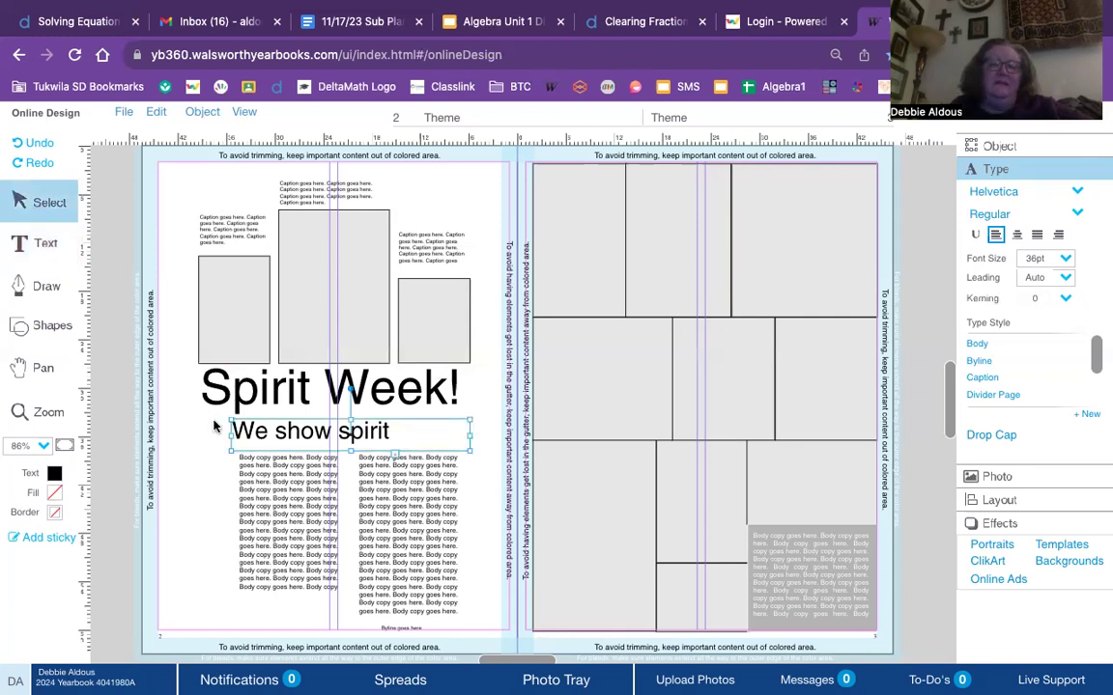
pyautogui.moveTo(228, 436); pyautogui.dragTo(187, 434)
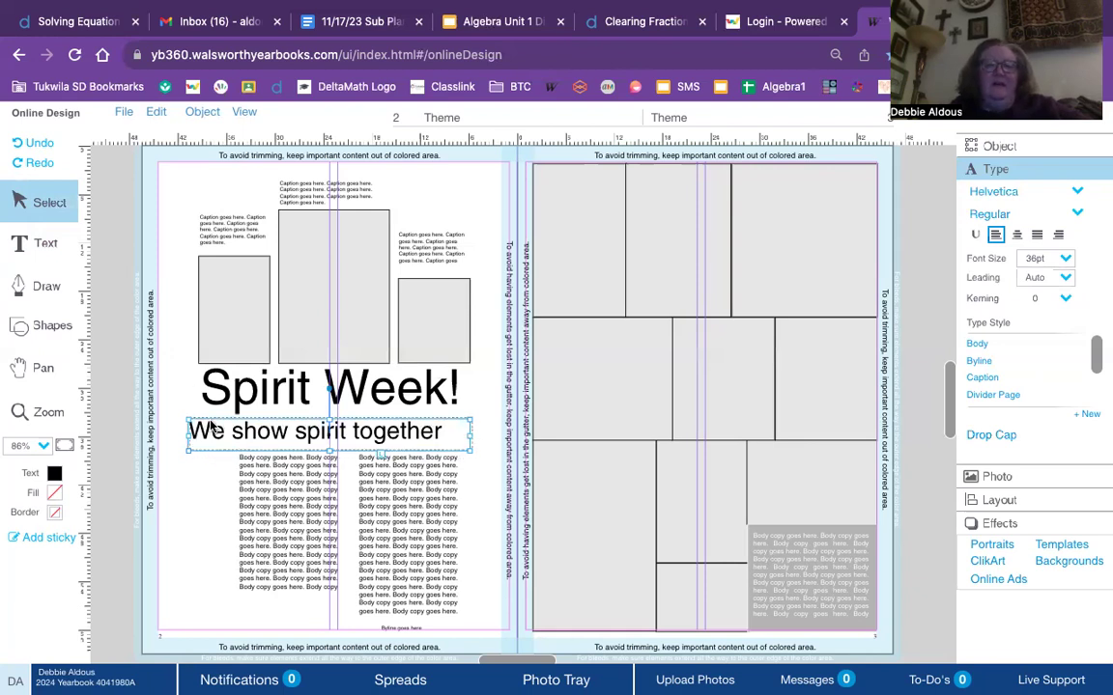
pyautogui.moveTo(207, 427); pyautogui.dragTo(253, 416)
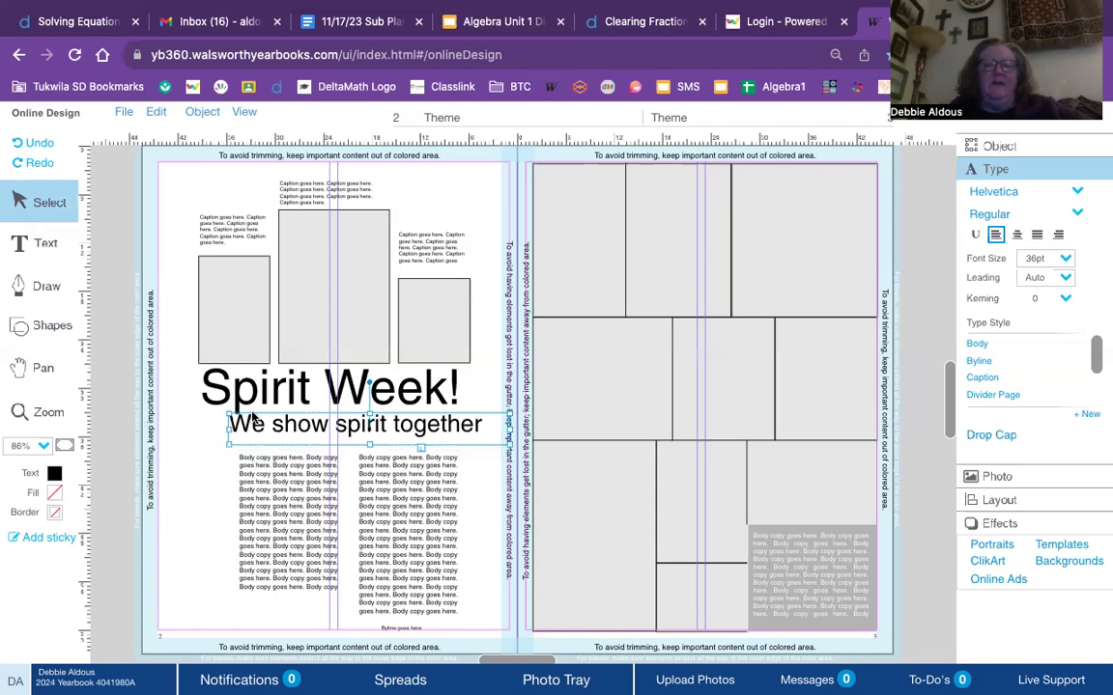
pyautogui.press('Down')
pyautogui.press('Down')
pyautogui.press('Down')
pyautogui.press('Down')
pyautogui.press('Down')
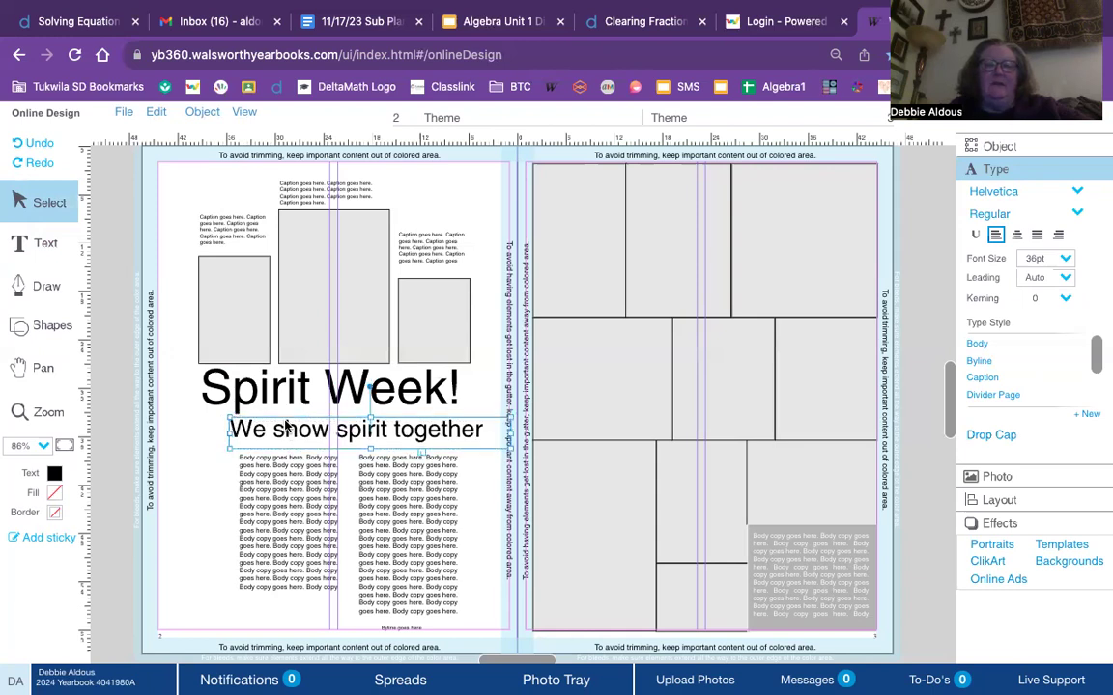
pyautogui.click(43, 246)
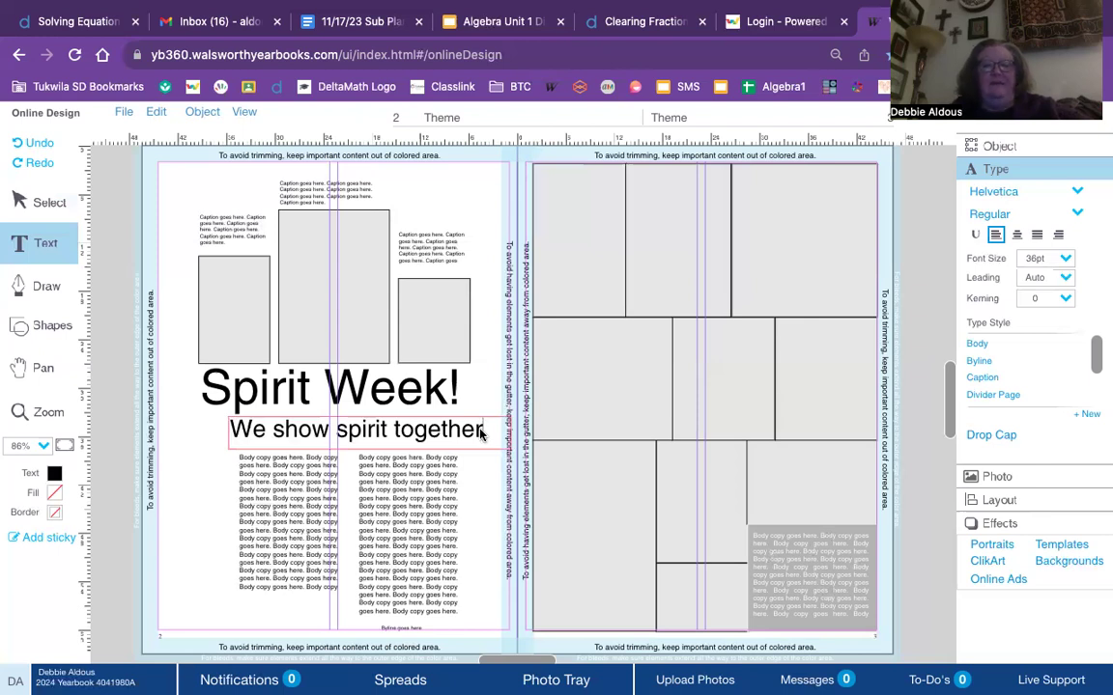
pyautogui.write('!')
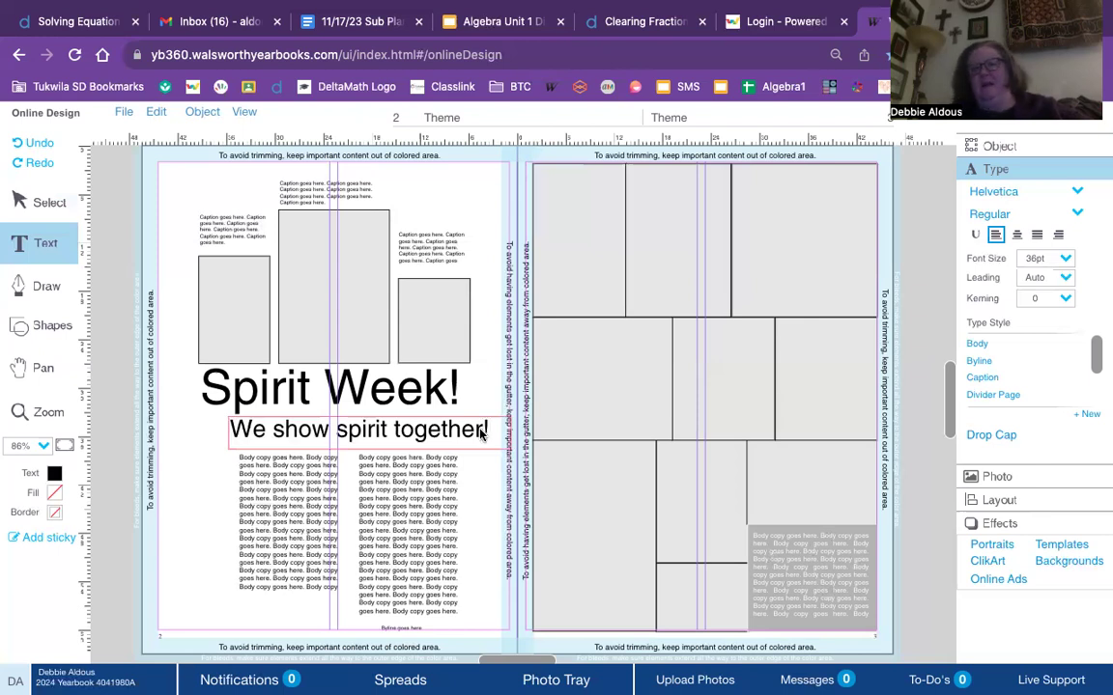
# Color the whole subhead navy from the extended text colour swatches
pyautogui.moveTo(490, 433); pyautogui.dragTo(233, 428)
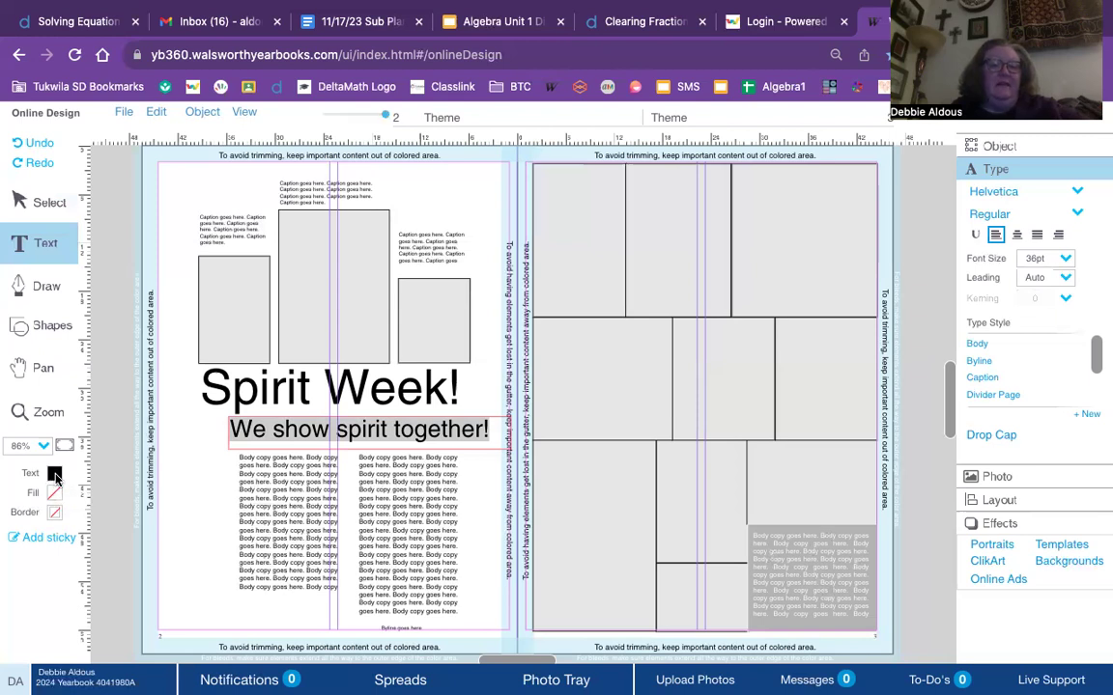
pyautogui.click(55, 475)
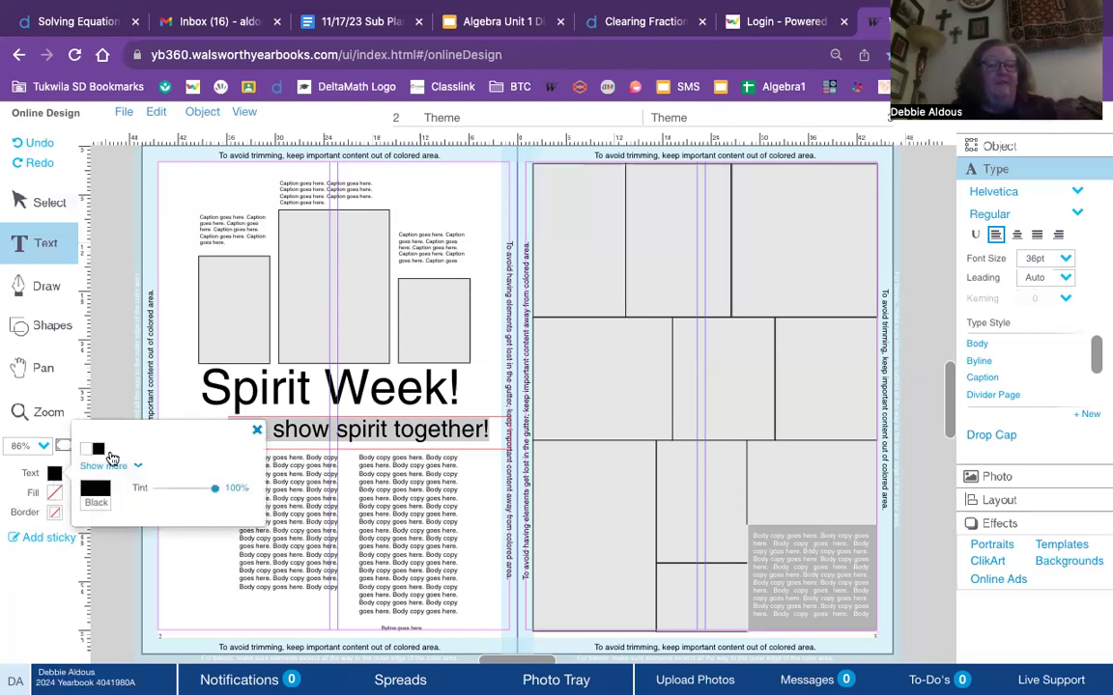
pyautogui.click(137, 466)
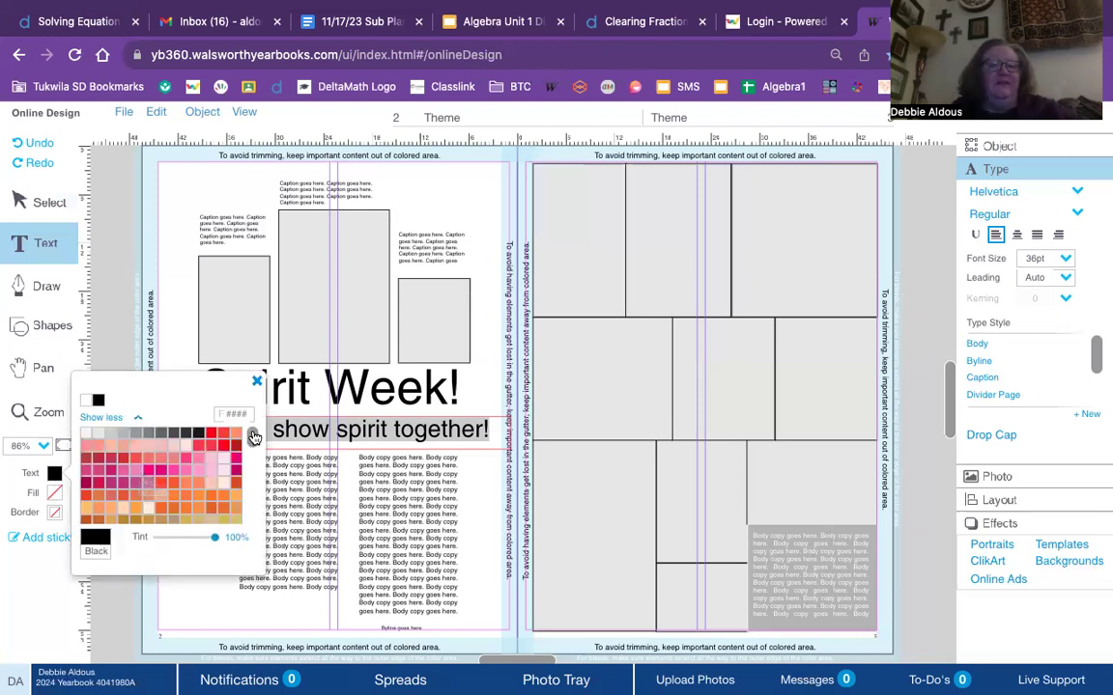
pyautogui.moveTo(255, 437); pyautogui.dragTo(253, 477)
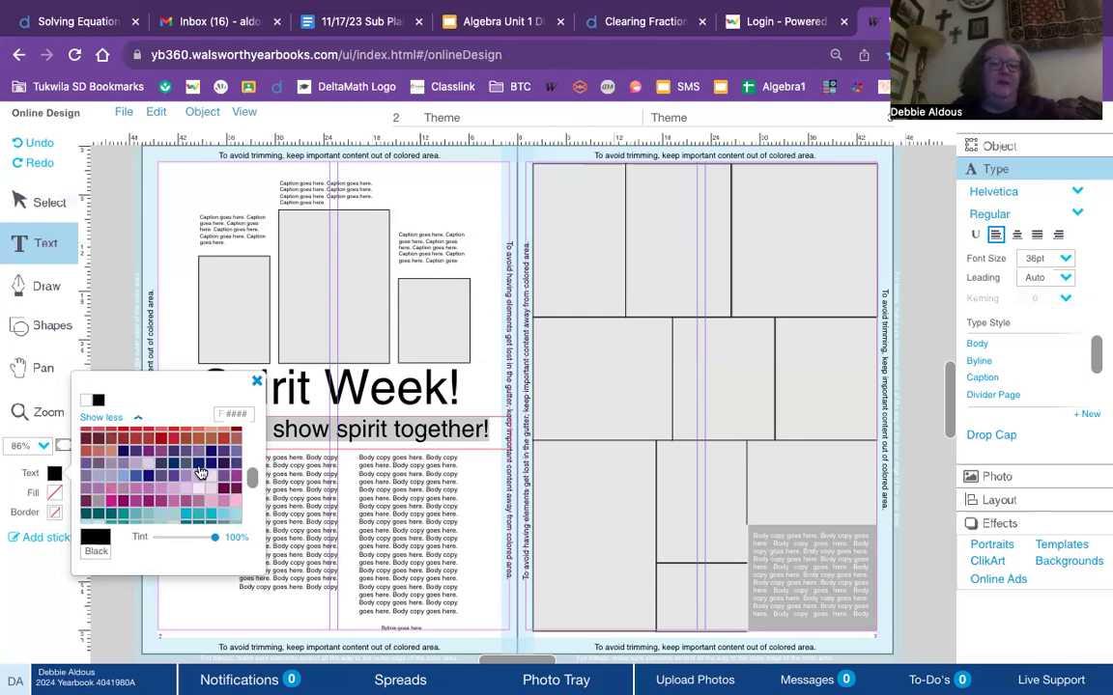
pyautogui.click(199, 467)
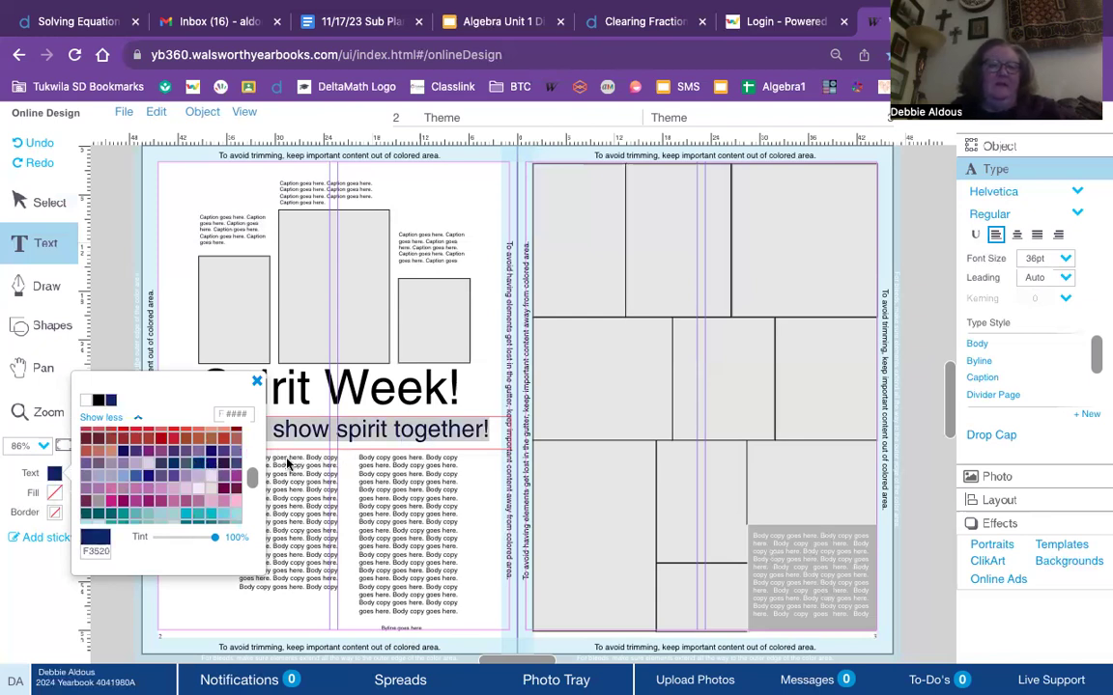
# Try dark purple, revert the subhead to navy, and reselect the subhead line
pyautogui.click(223, 464)
pyautogui.click(122, 399)
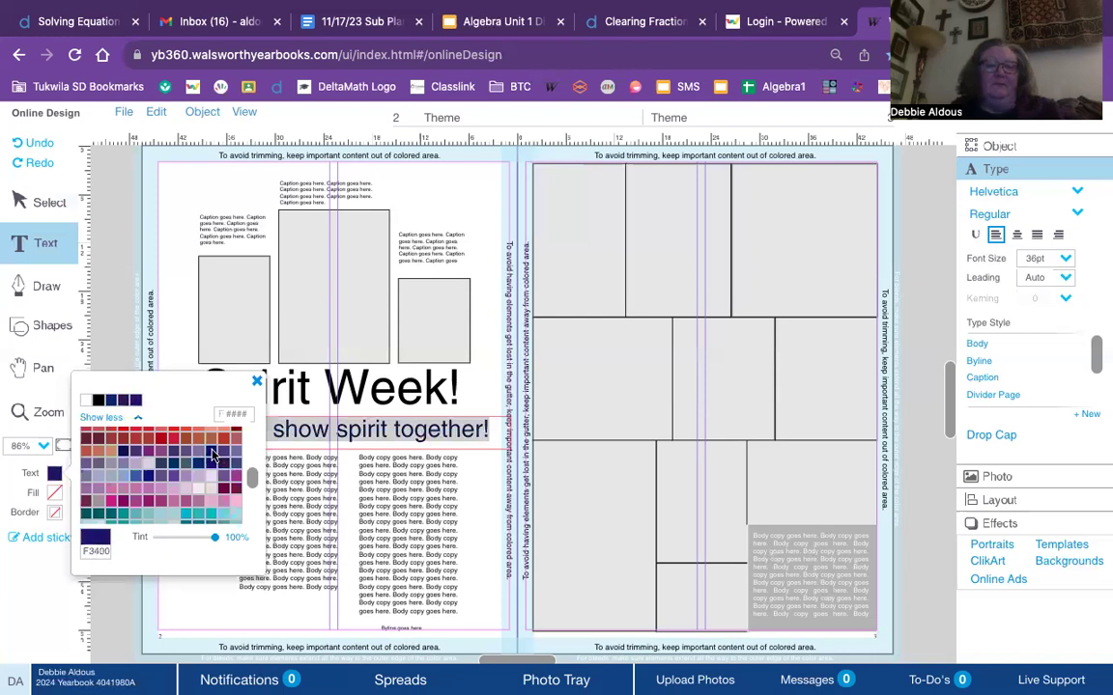
pyautogui.click(482, 467)
pyautogui.click(485, 430)
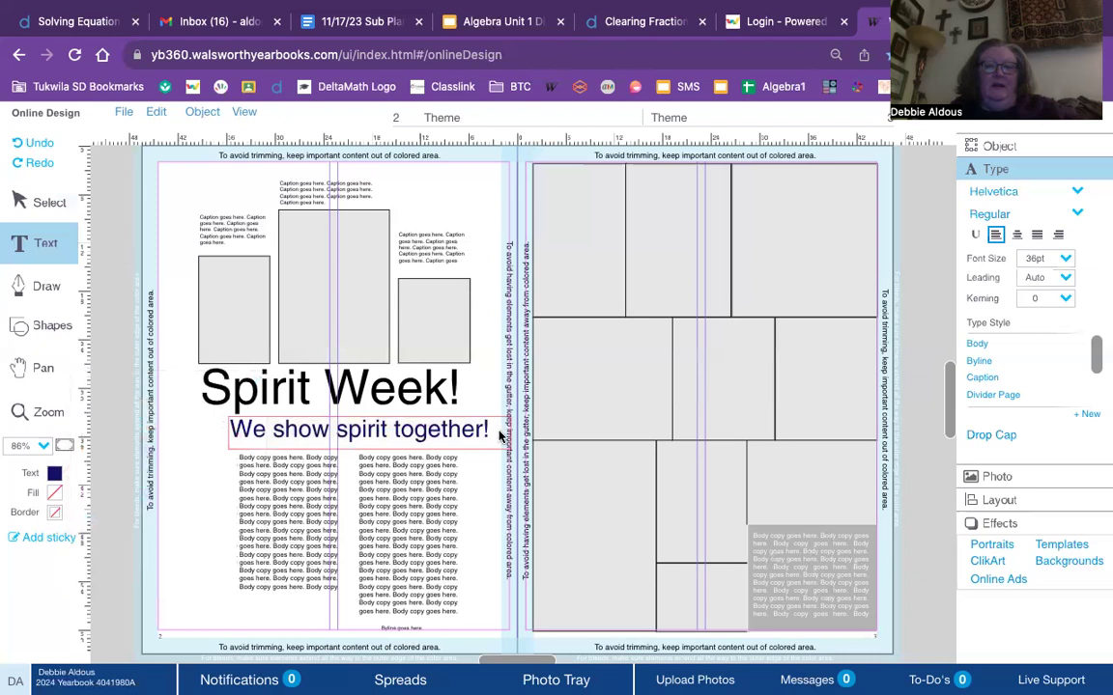
pyautogui.moveTo(492, 431); pyautogui.dragTo(226, 427)
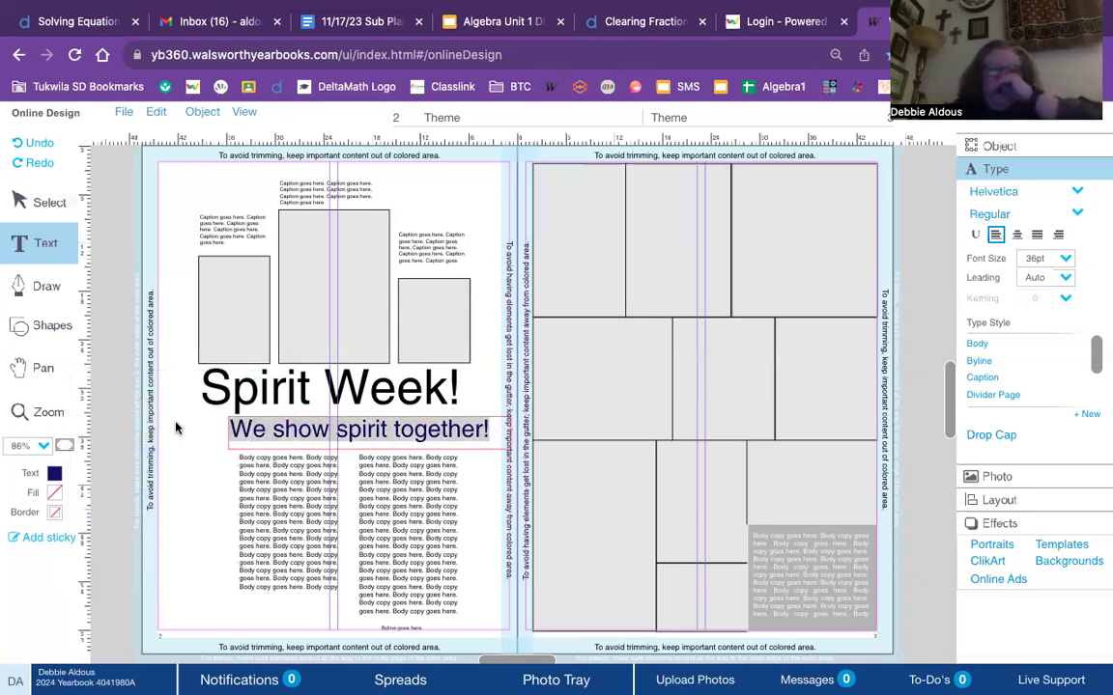
# Set the subhead to 30pt and bold in the Type panel
pyautogui.click(1017, 235)
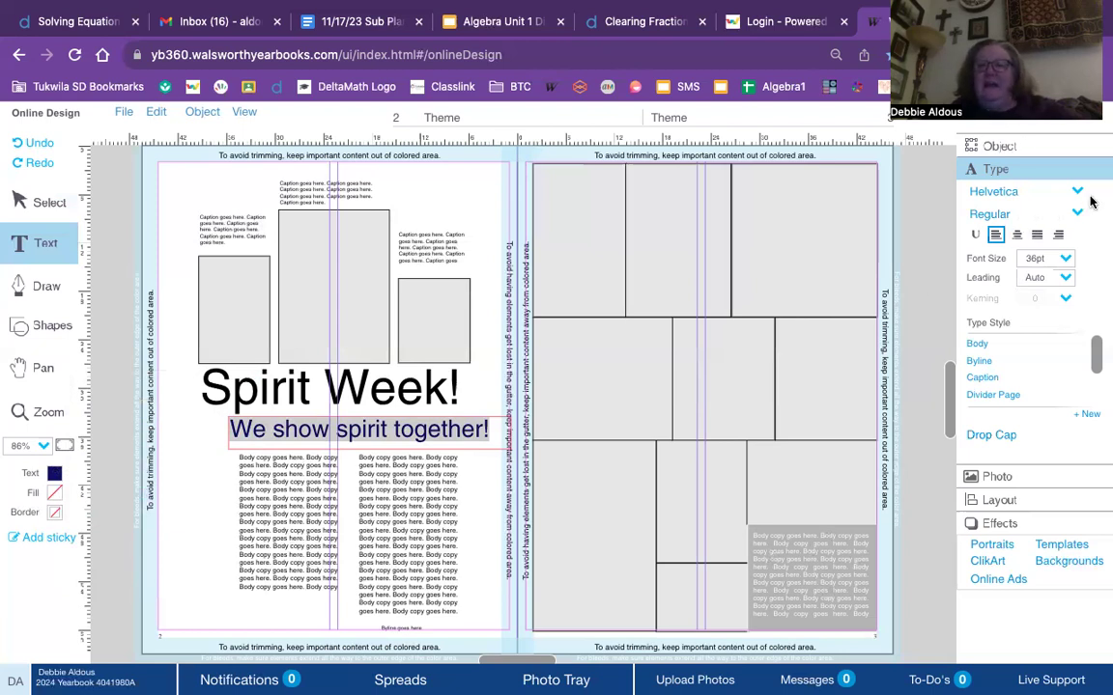
pyautogui.click(1066, 260)
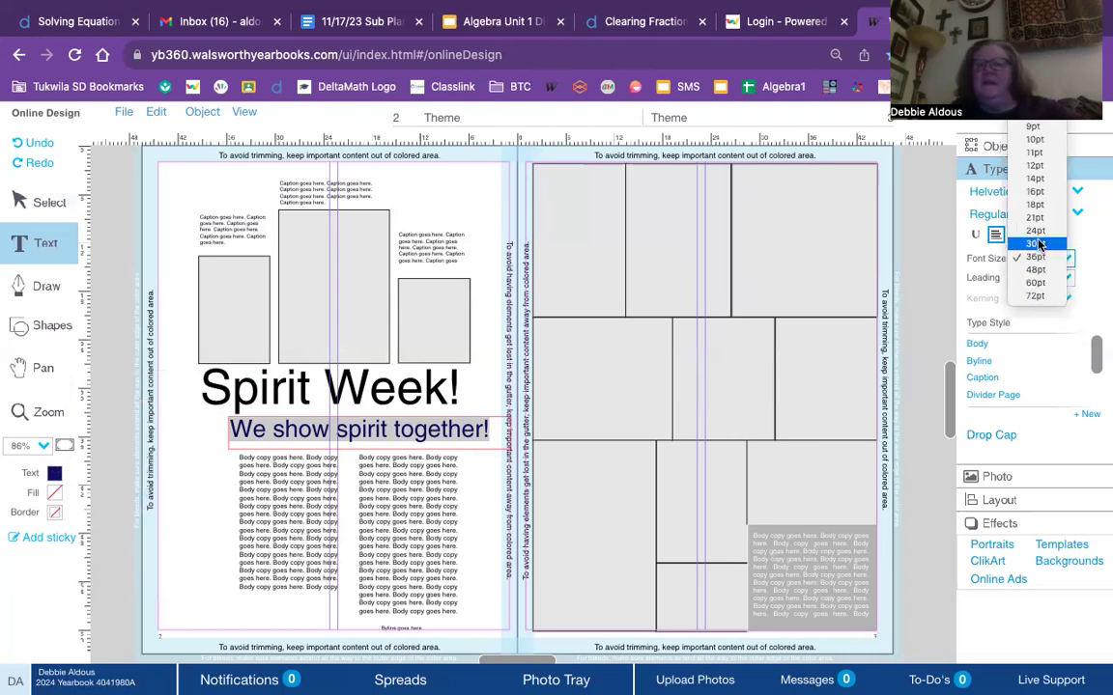
pyautogui.click(1038, 244)
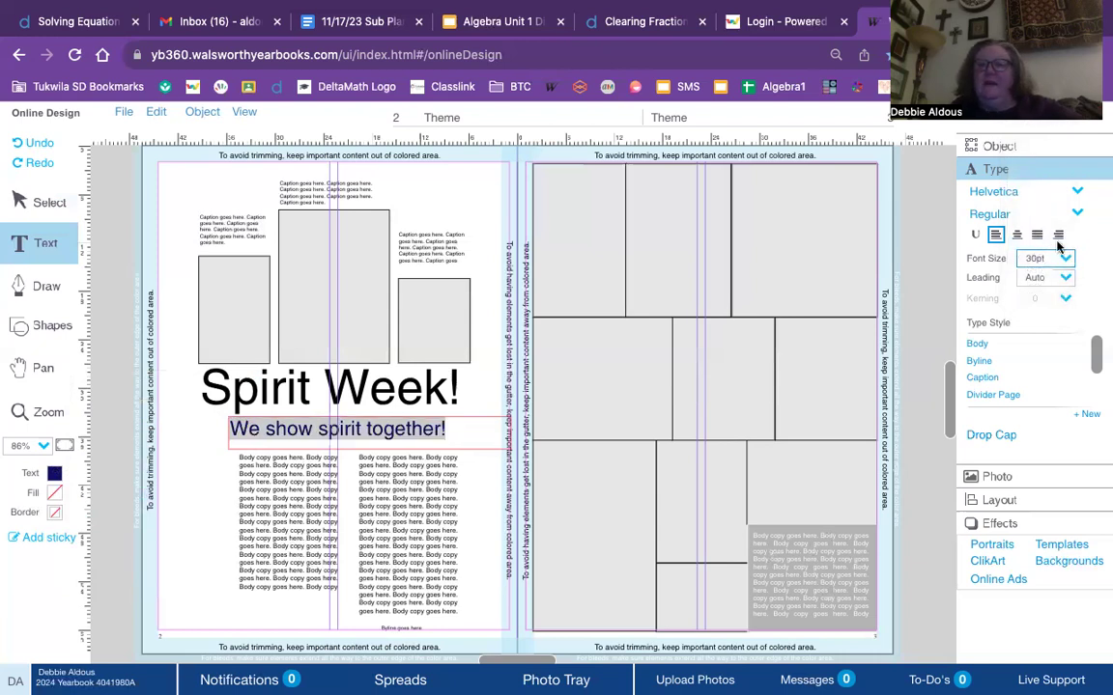
pyautogui.click(995, 214)
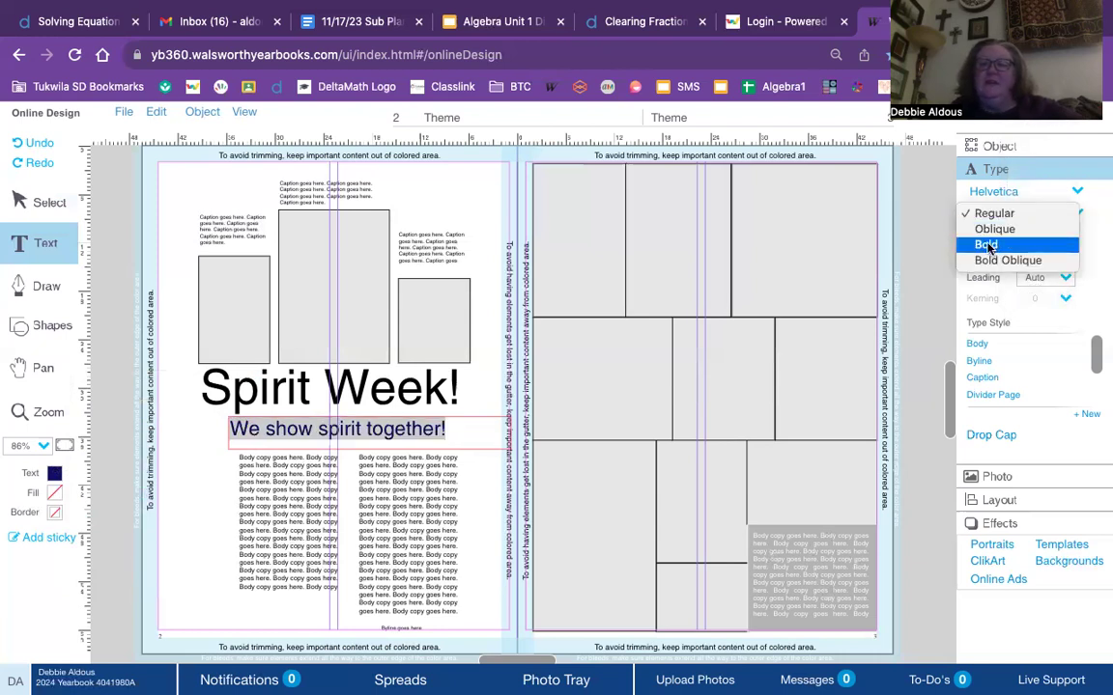
pyautogui.click(987, 245)
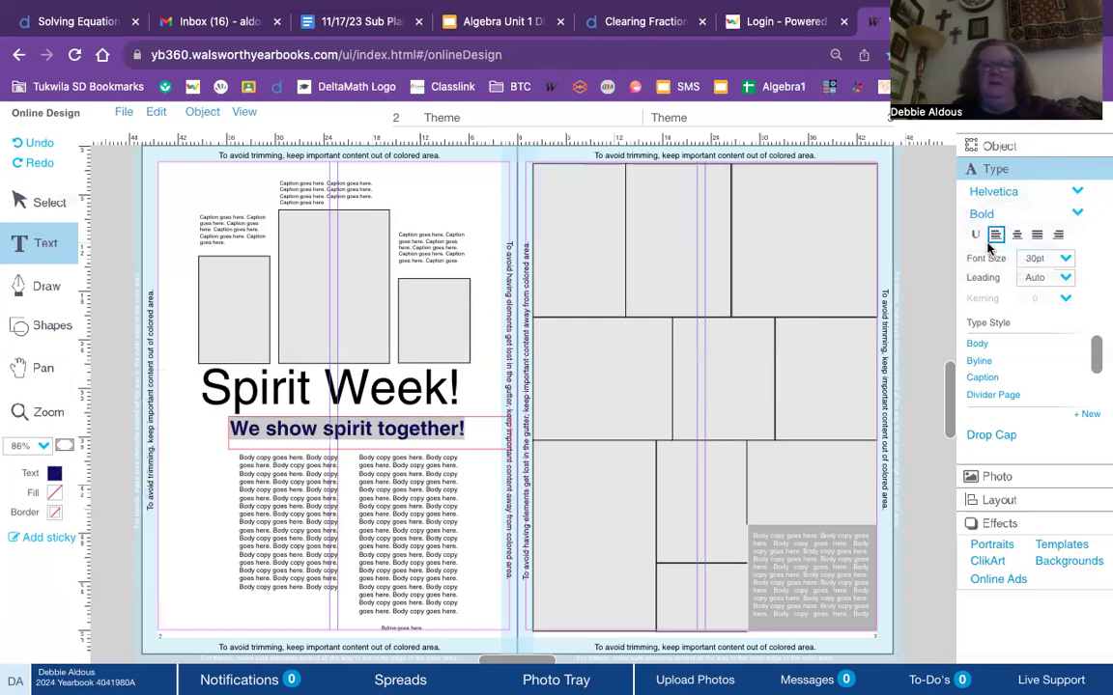
# Try Times for the subhead, then set it to Helvetica Bold
pyautogui.click(1026, 195)
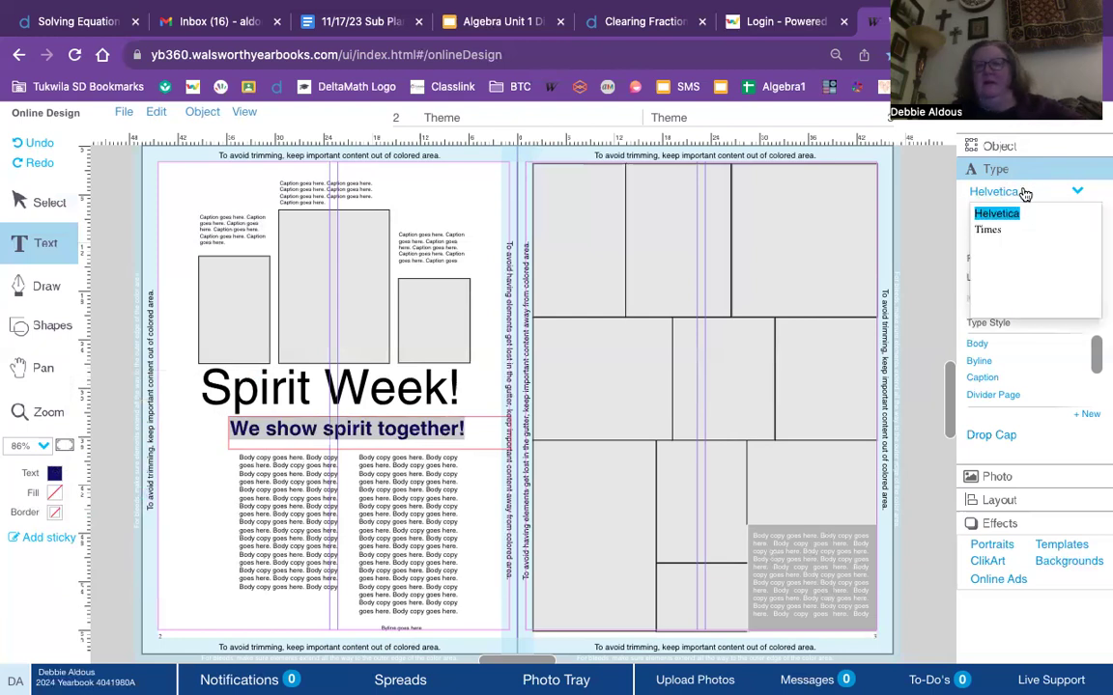
pyautogui.click(987, 229)
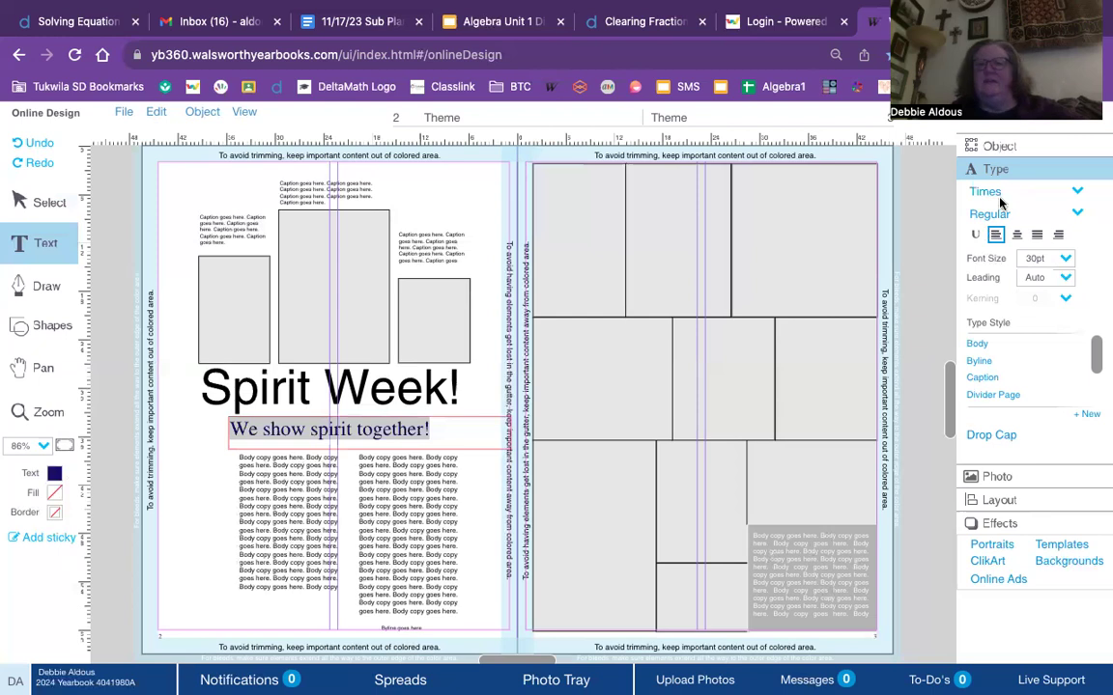
pyautogui.click(993, 196)
pyautogui.click(993, 212)
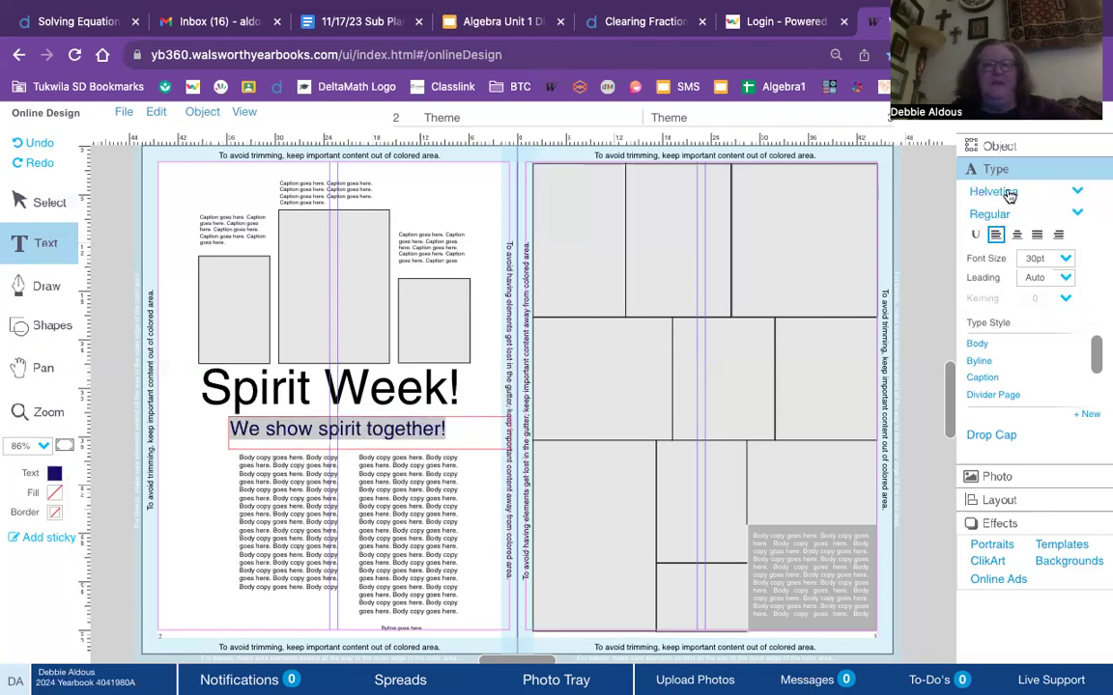
pyautogui.click(989, 214)
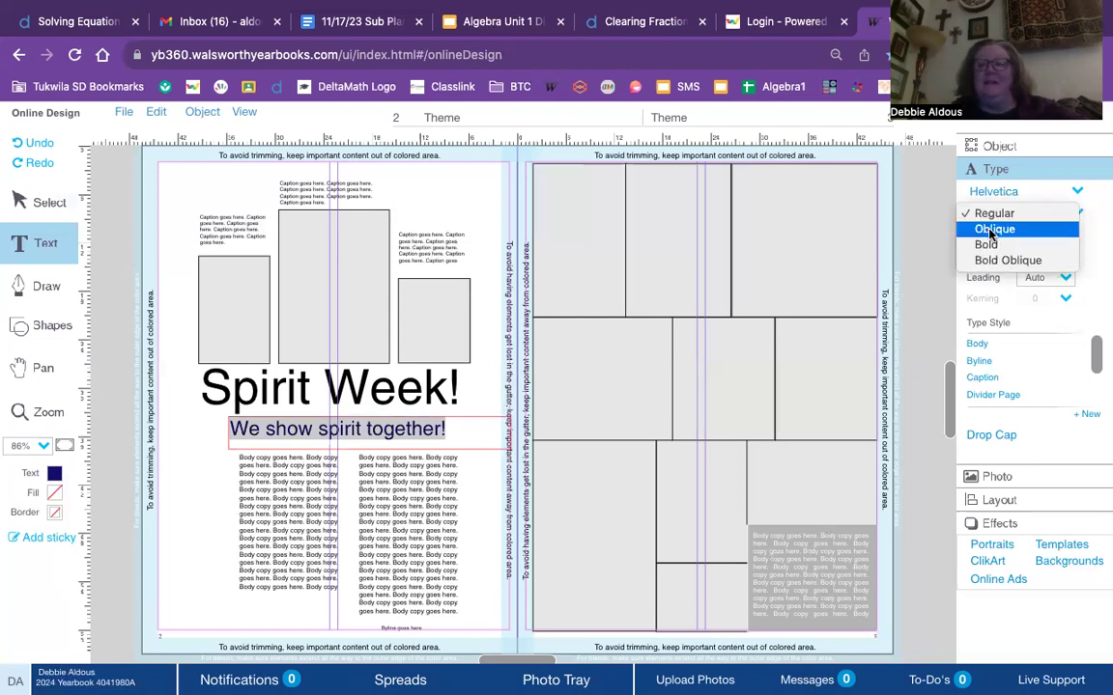
pyautogui.click(986, 249)
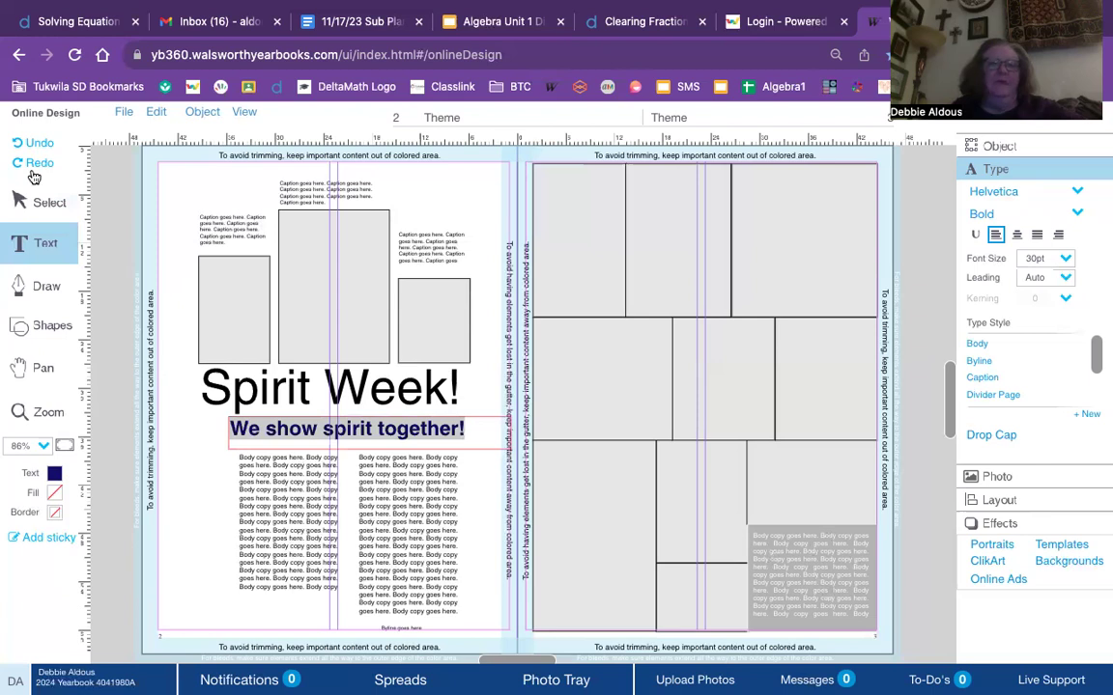
# Show the Spirit Week album in the photo tray
pyautogui.click(39, 204)
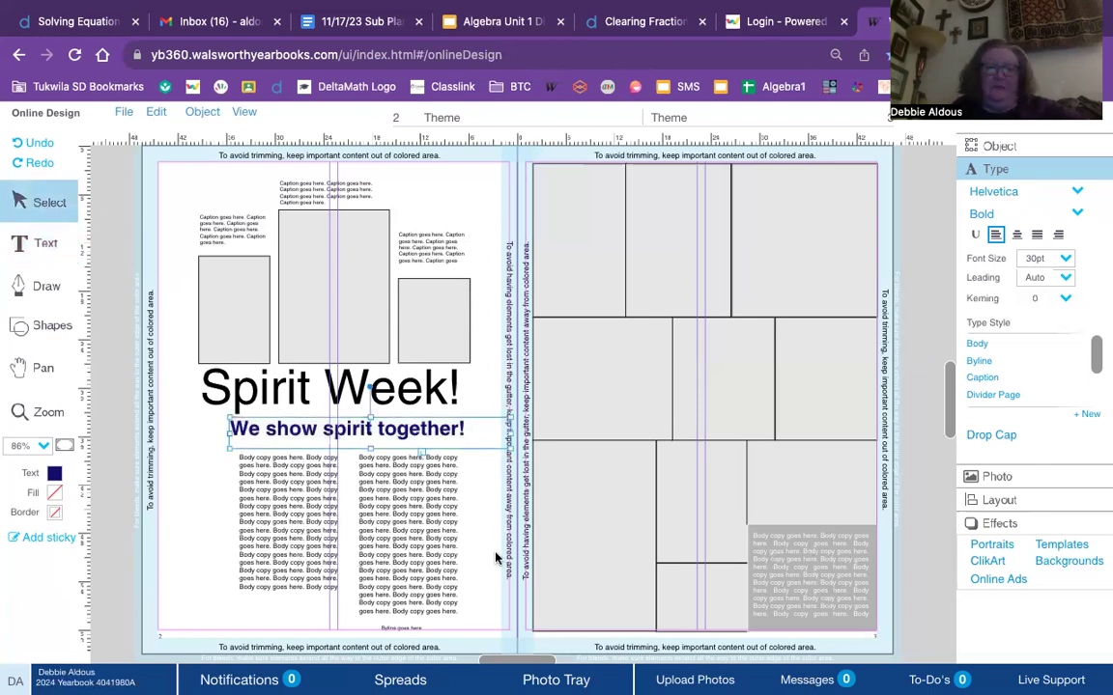
pyautogui.click(549, 681)
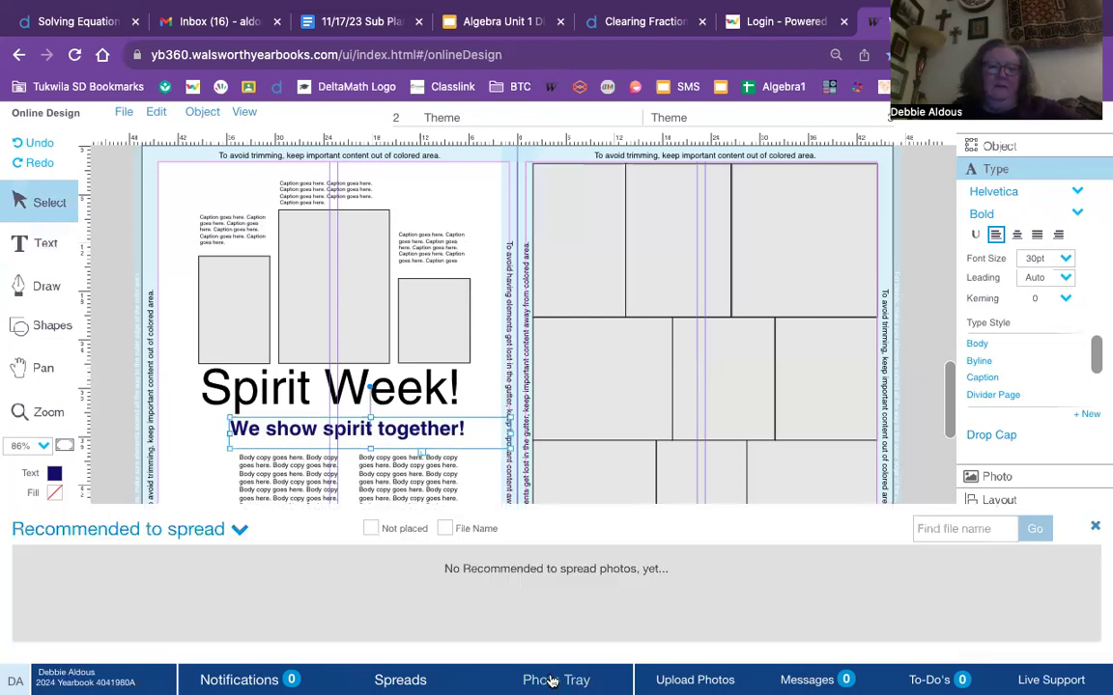
pyautogui.click(240, 533)
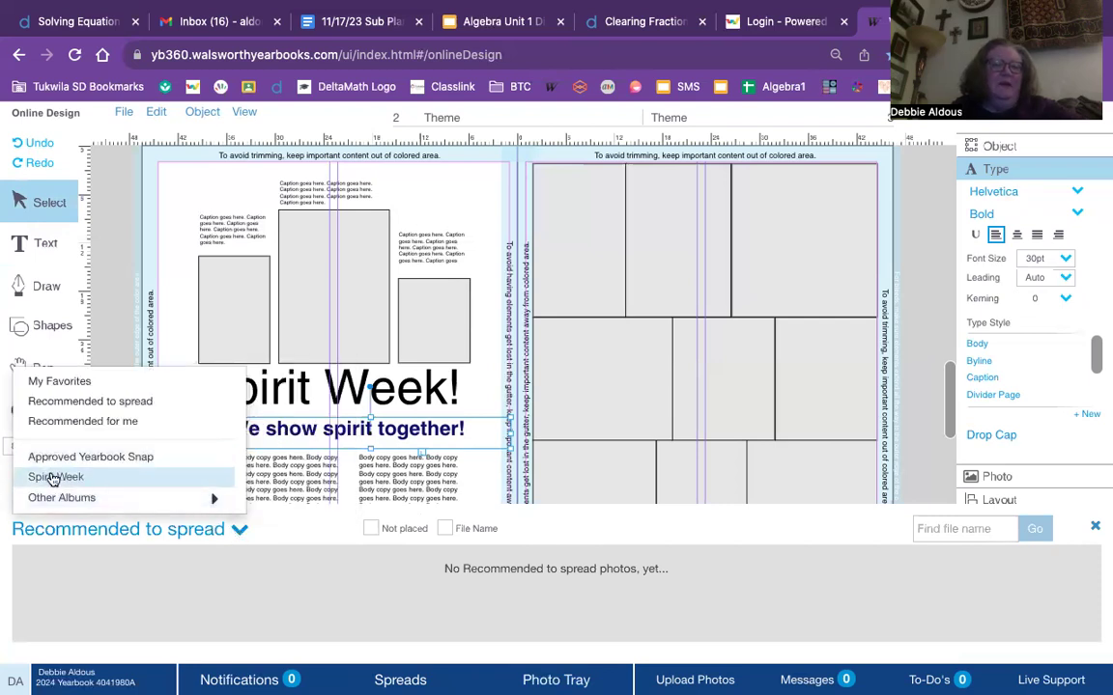
pyautogui.click(57, 477)
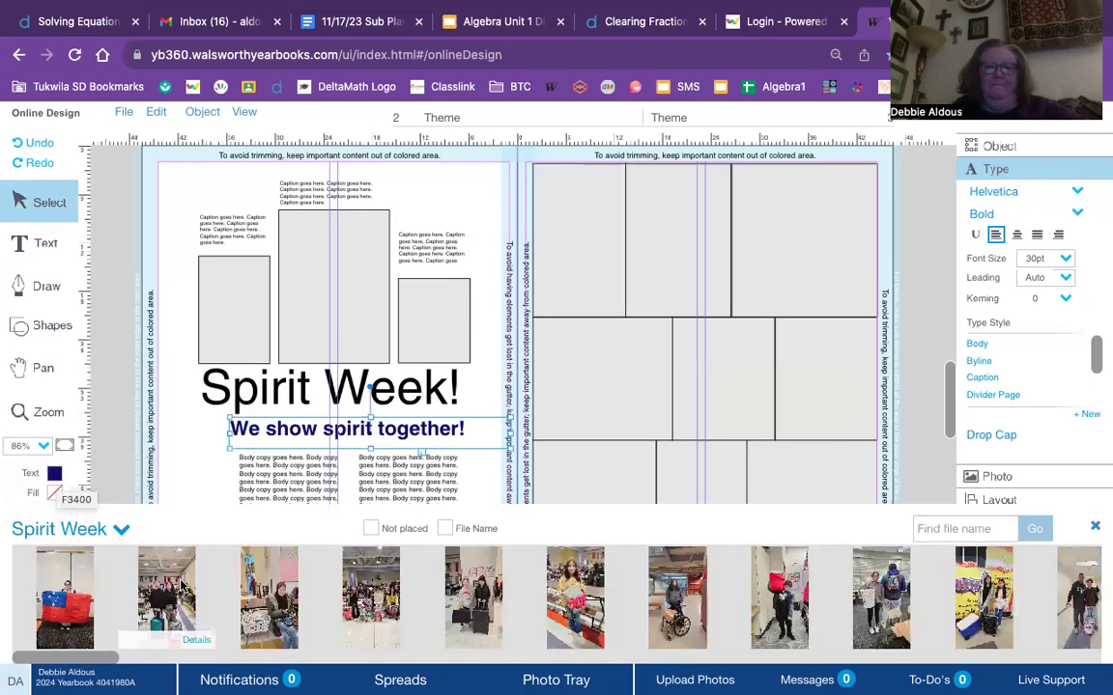
# Scroll the Spirit Week photos and drag one onto the tall centre frame
pyautogui.moveTo(63, 658); pyautogui.dragTo(460, 676)
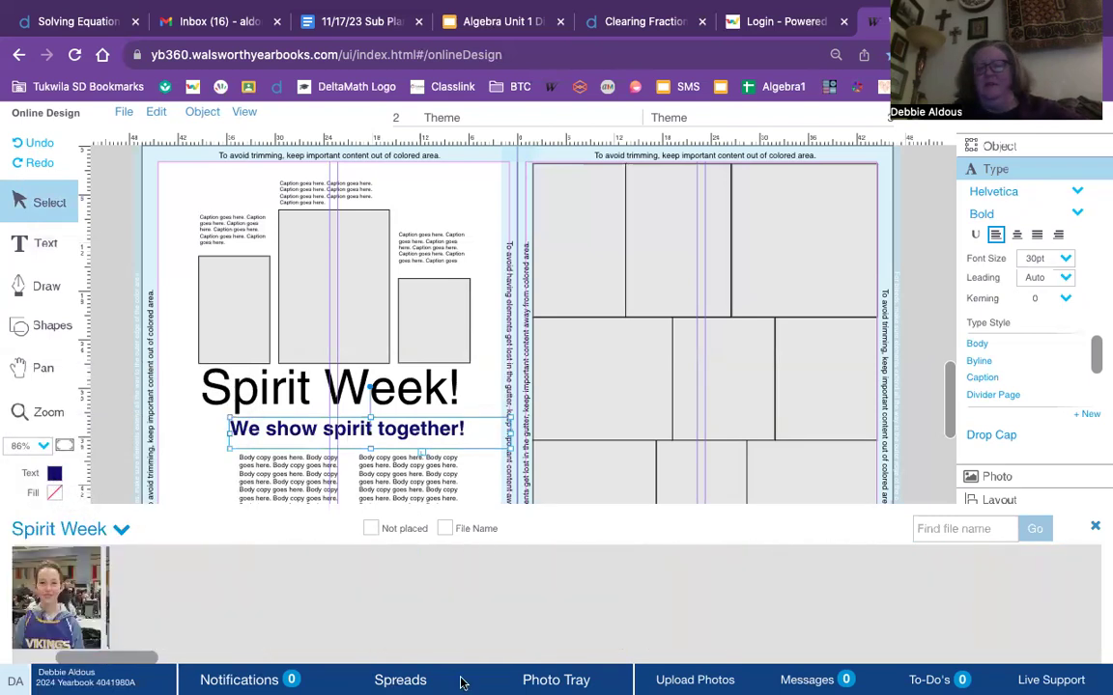
pyautogui.moveTo(546, 682); pyautogui.dragTo(817, 681)
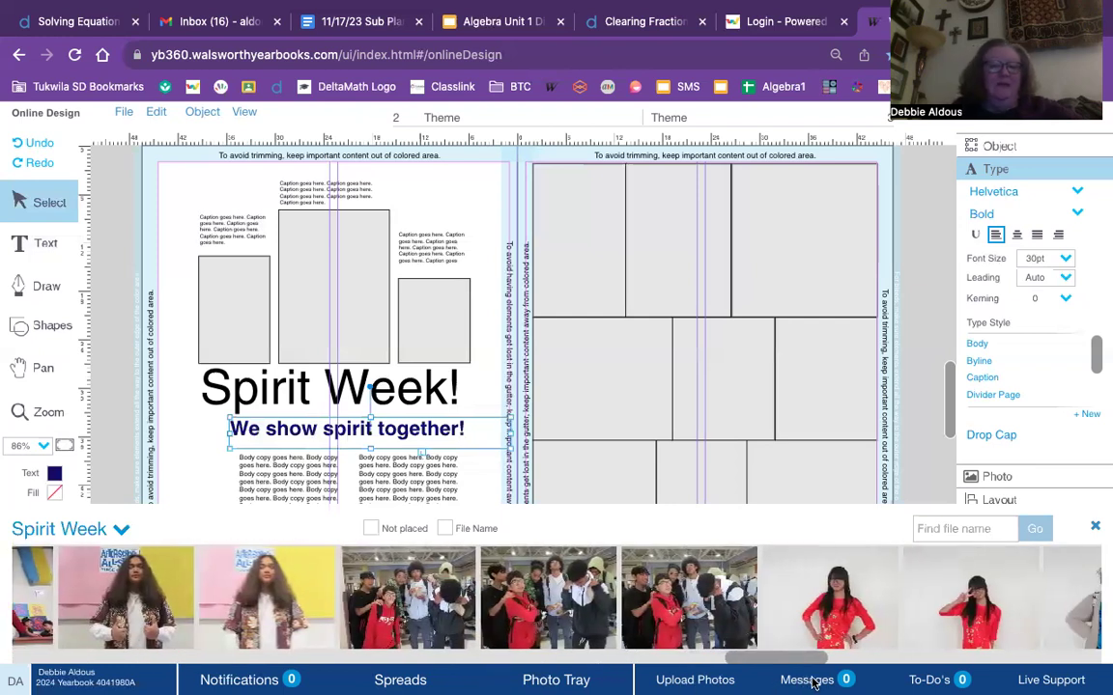
pyautogui.moveTo(130, 623)
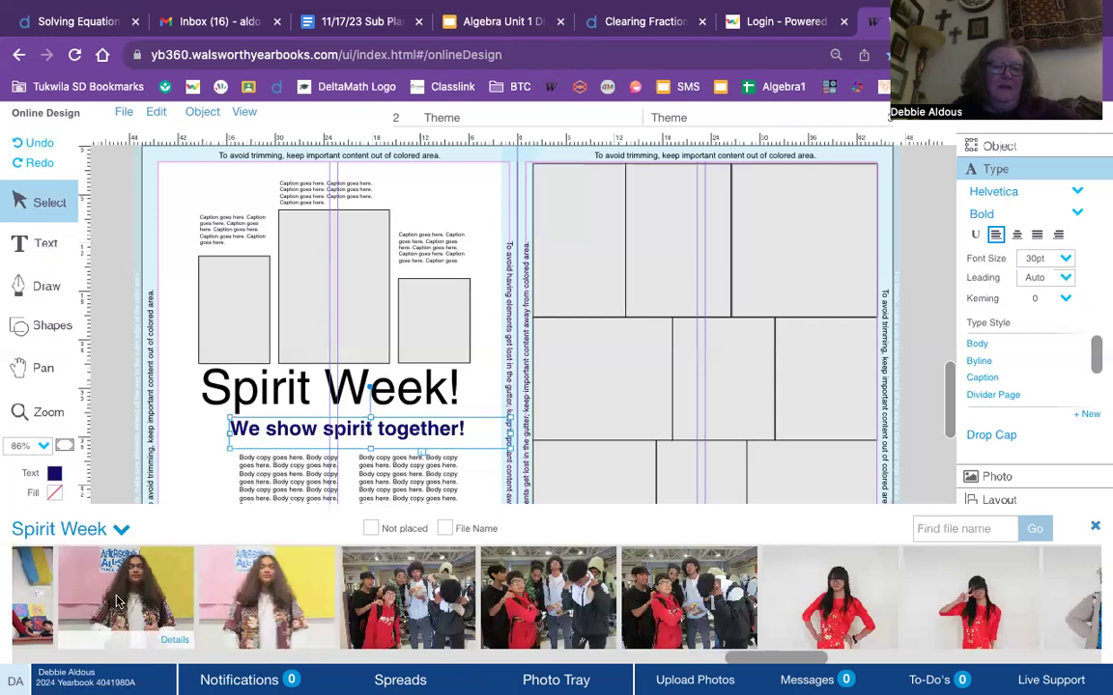
pyautogui.hscroll(-1, 130, 623)
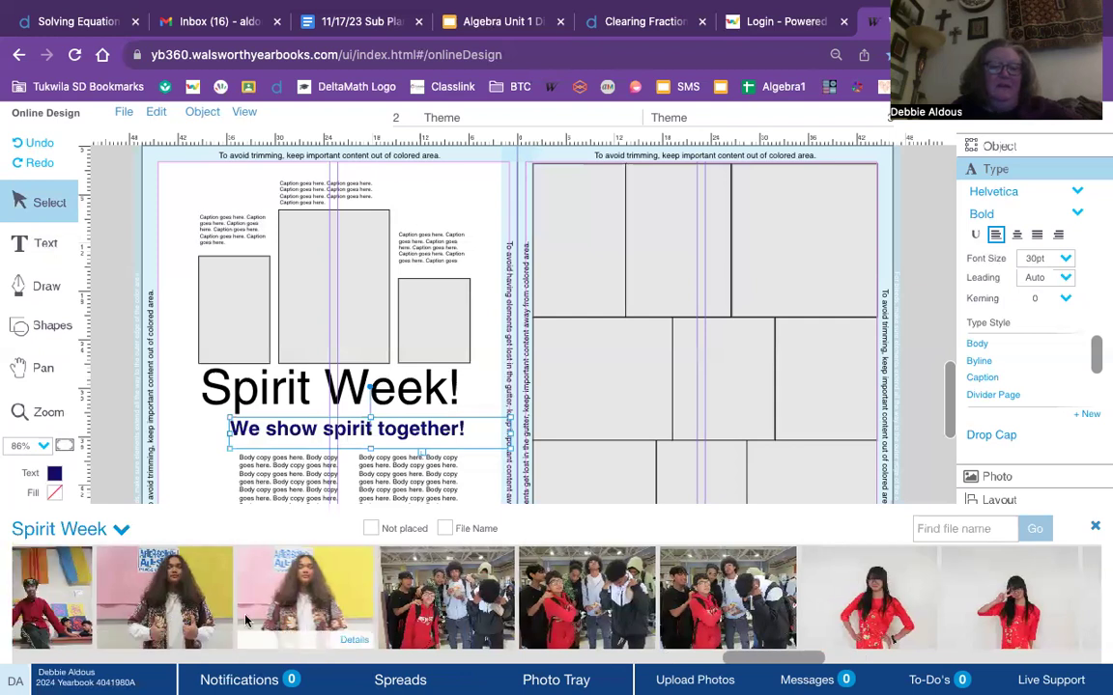
pyautogui.moveTo(299, 621)
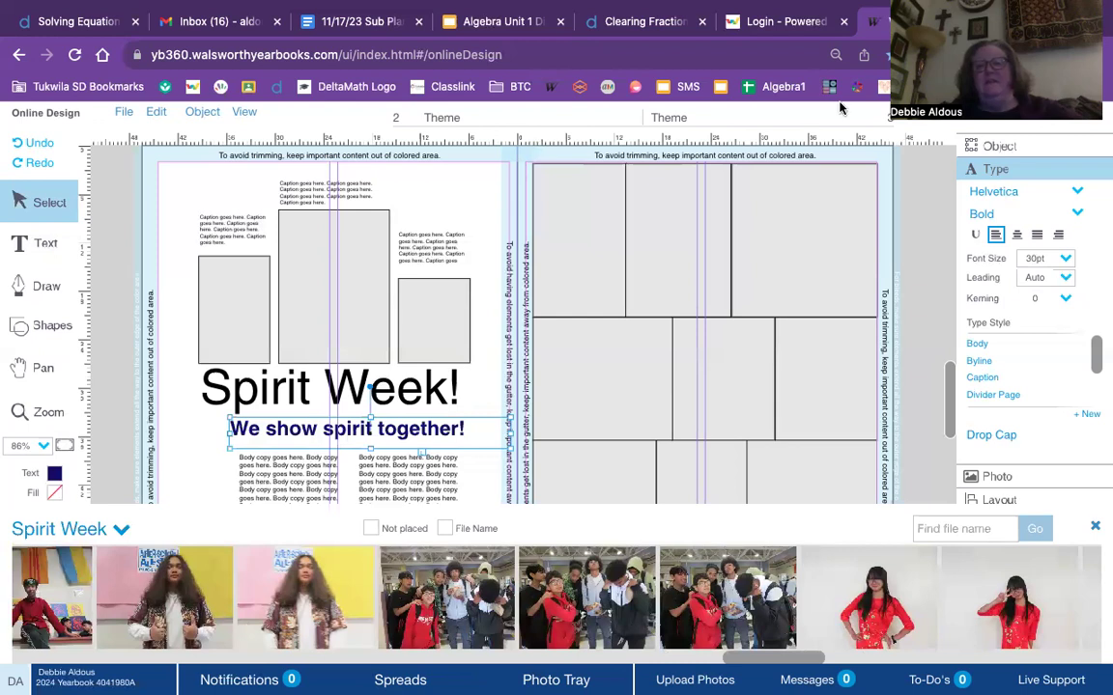
pyautogui.moveTo(768, 658); pyautogui.dragTo(349, 272)
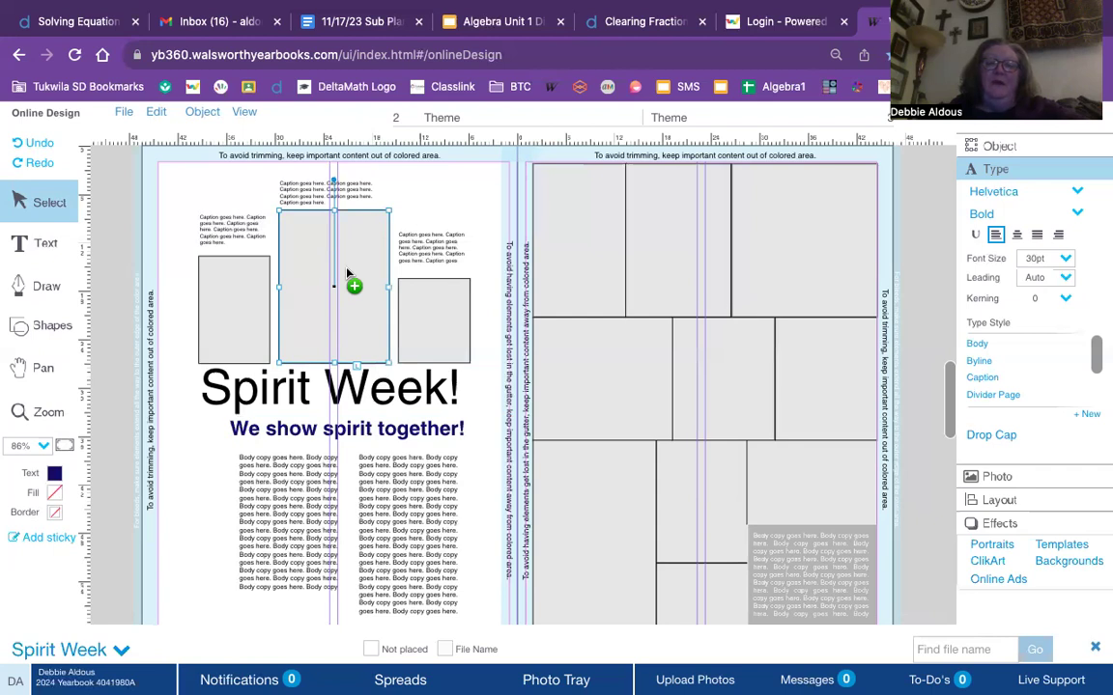
# Drop the photo into the centre frame, replacing the frame's text with the image
pyautogui.moveTo(347, 272); pyautogui.dragTo(348, 278)
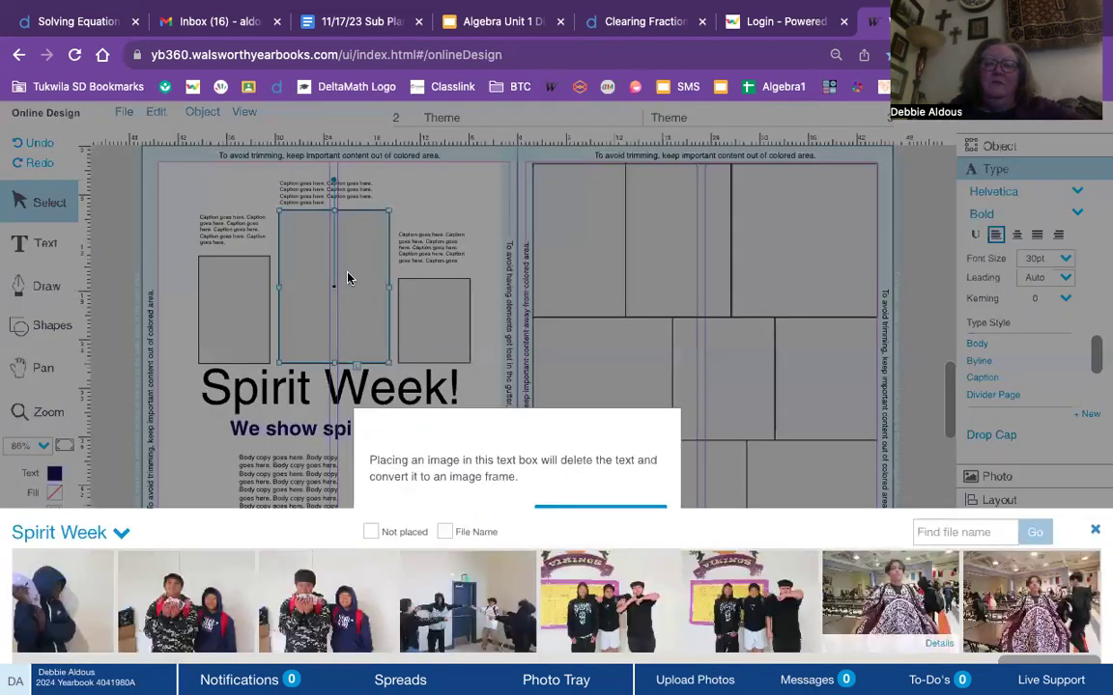
pyautogui.click(1094, 529)
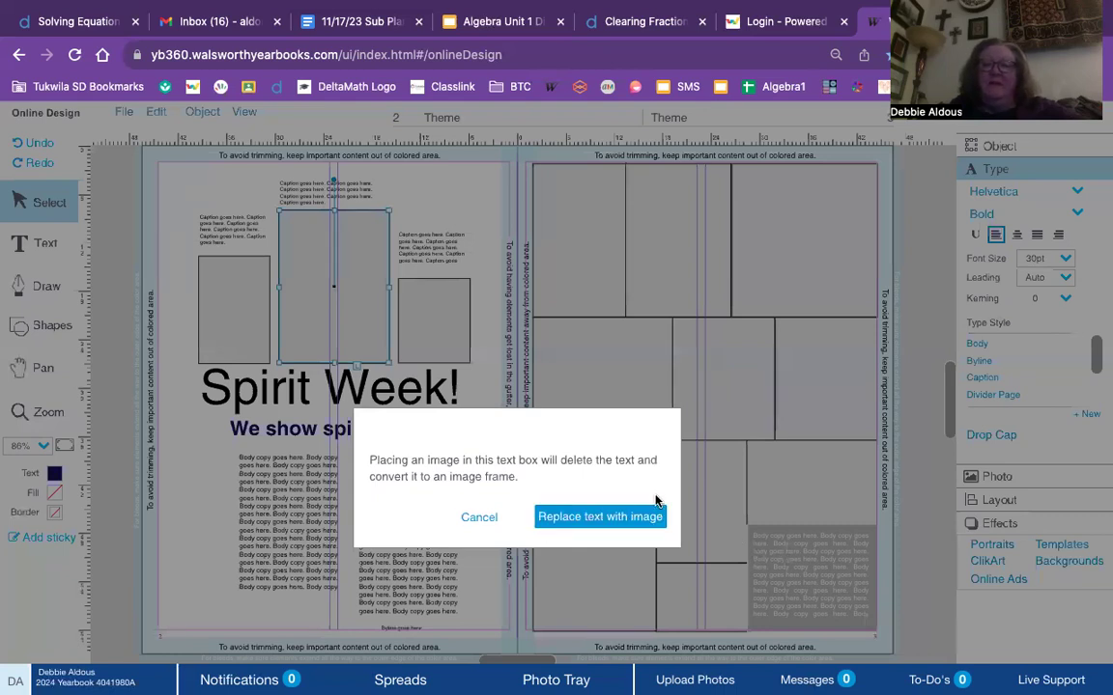
pyautogui.click(586, 520)
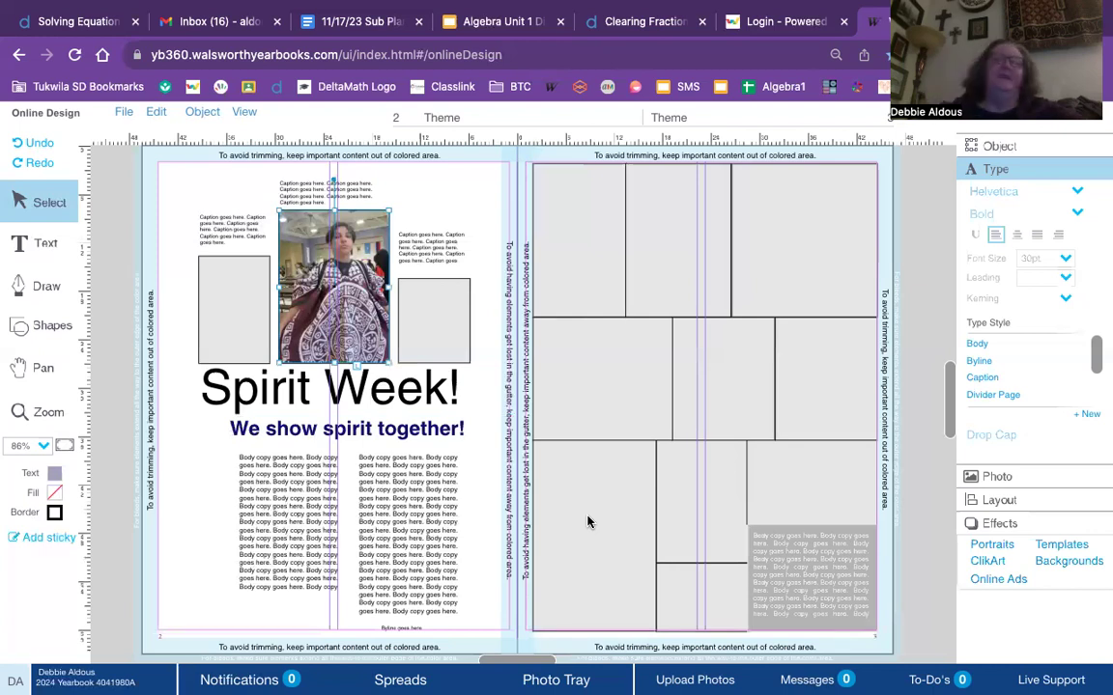
# Crop the centre photo tighter around the student
pyautogui.doubleClick(295, 249)
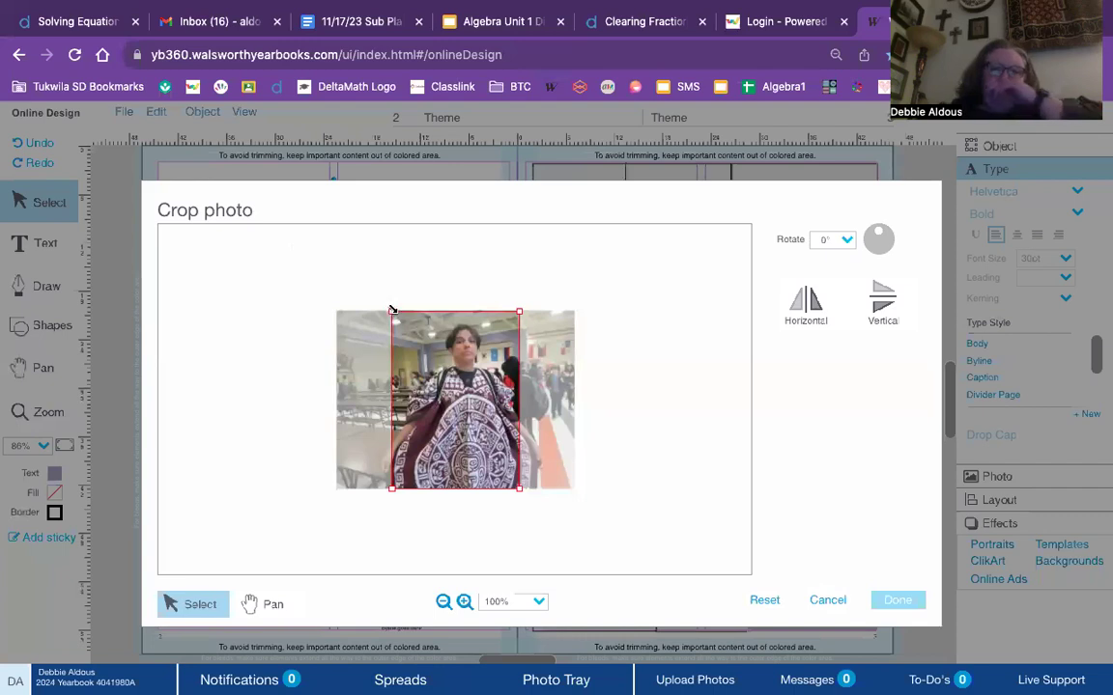
pyautogui.moveTo(391, 310); pyautogui.dragTo(458, 345)
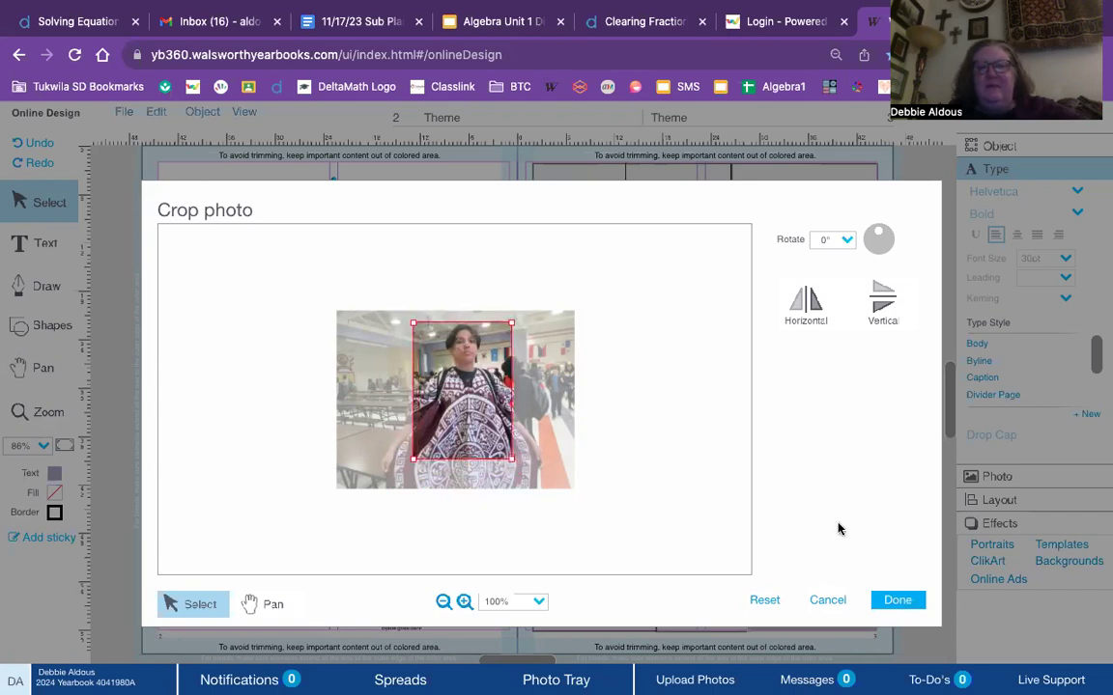
pyautogui.click(898, 601)
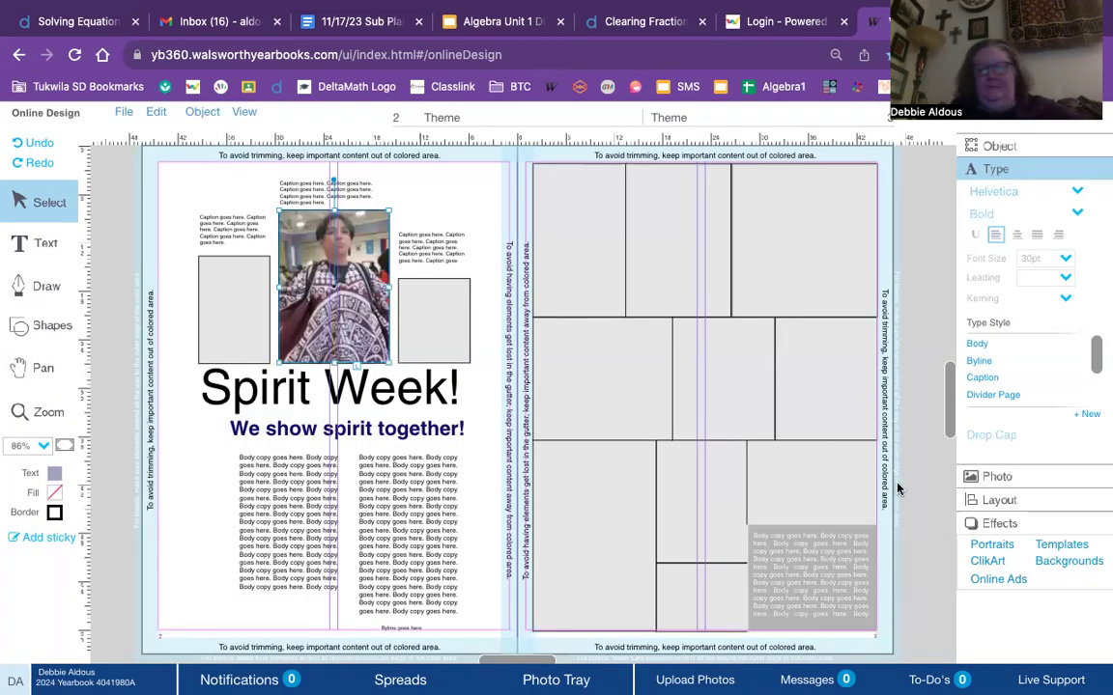
# Place Spirit Week photos in the right page's top-middle and top-left frames
pyautogui.click(800, 471)
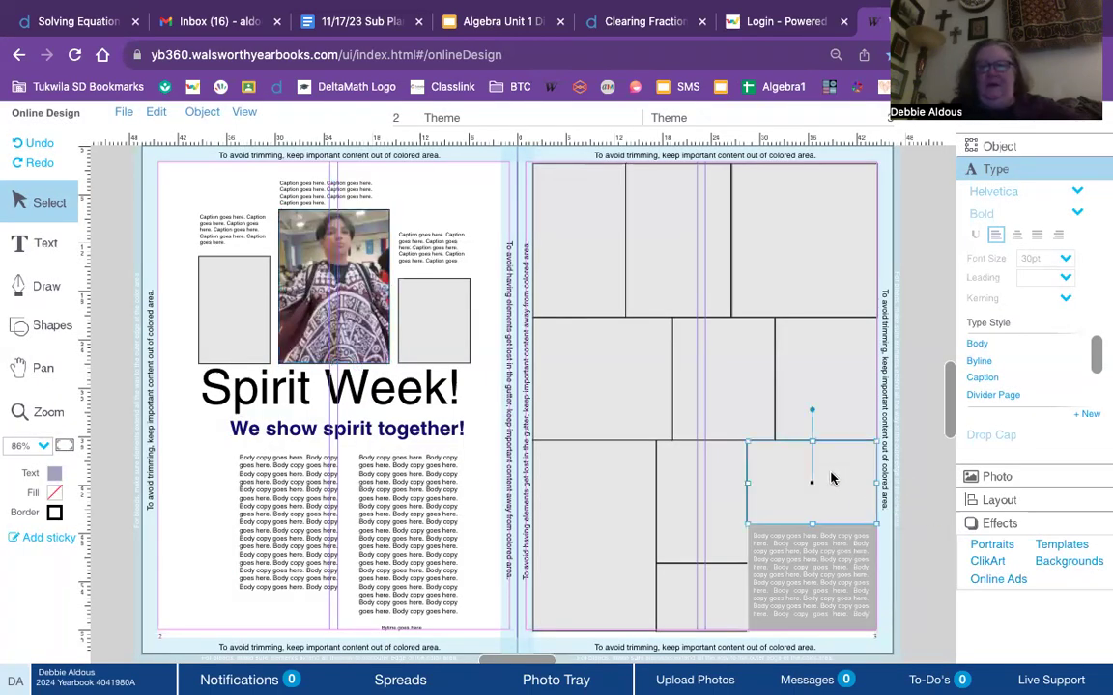
pyautogui.click(699, 487)
pyautogui.click(534, 487)
pyautogui.click(703, 614)
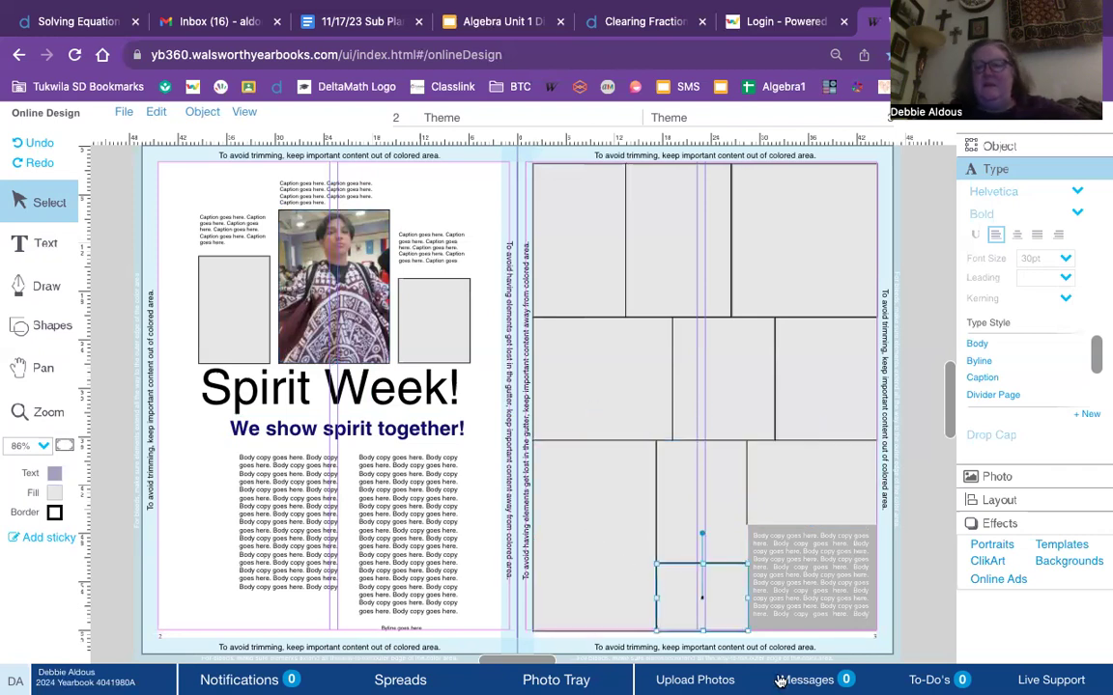
pyautogui.click(557, 680)
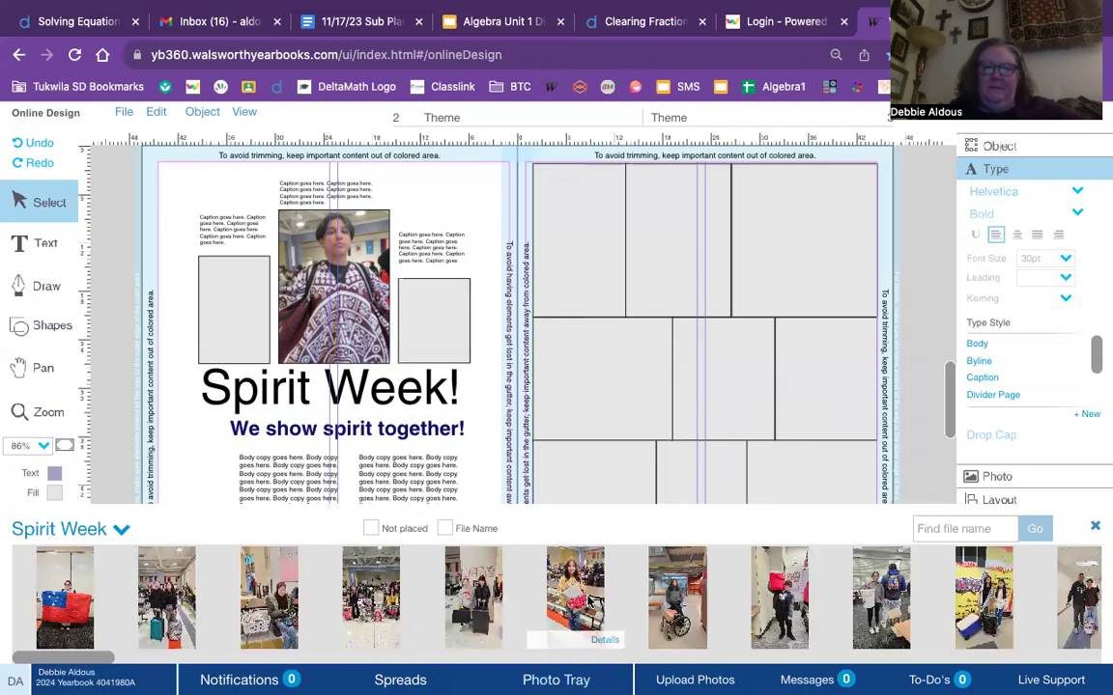
pyautogui.moveTo(591, 601); pyautogui.dragTo(674, 259)
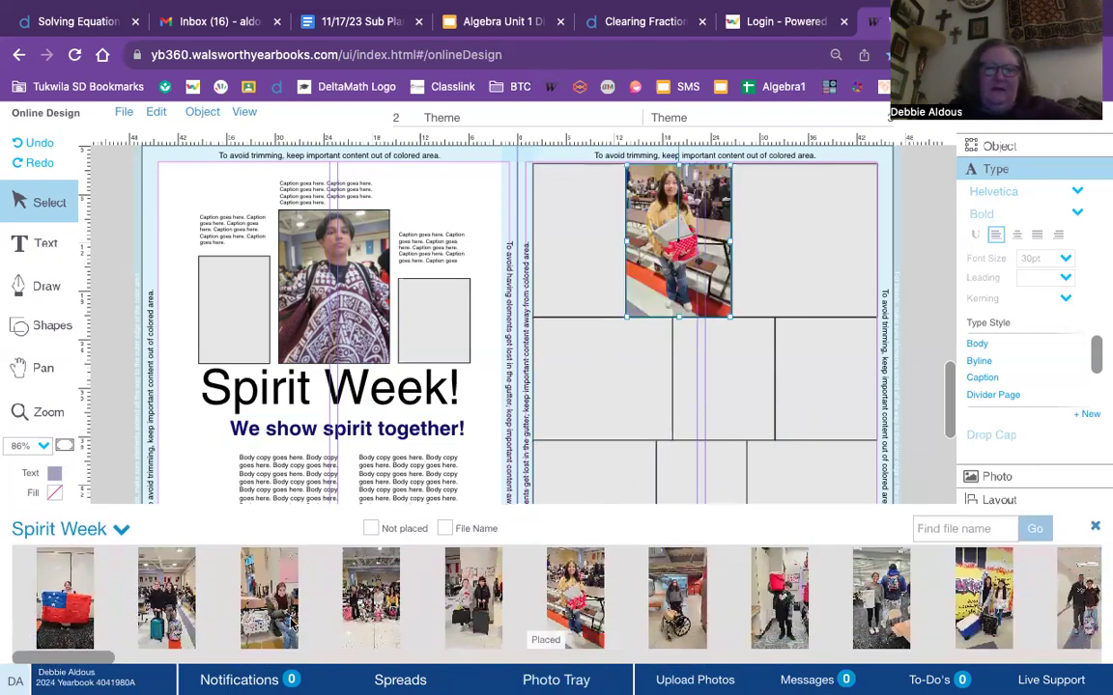
pyautogui.moveTo(263, 615); pyautogui.dragTo(565, 271)
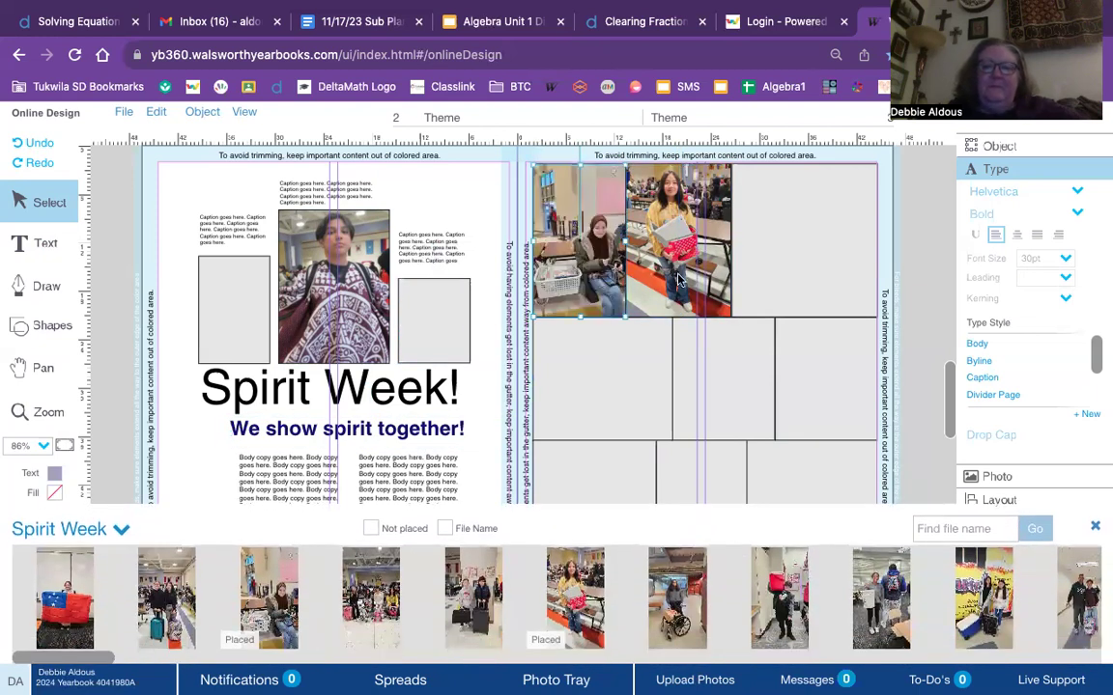
# Crop the yellow-shirt photo closer, shifting the crop slightly right
pyautogui.doubleClick(643, 259)
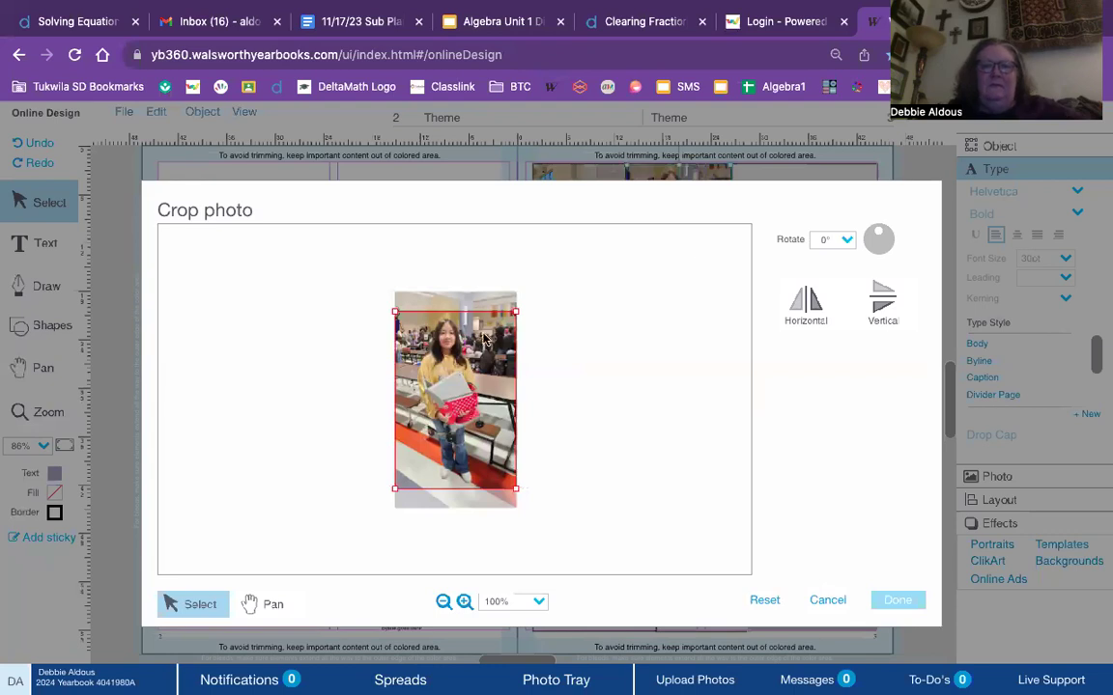
pyautogui.moveTo(516, 491); pyautogui.dragTo(490, 470)
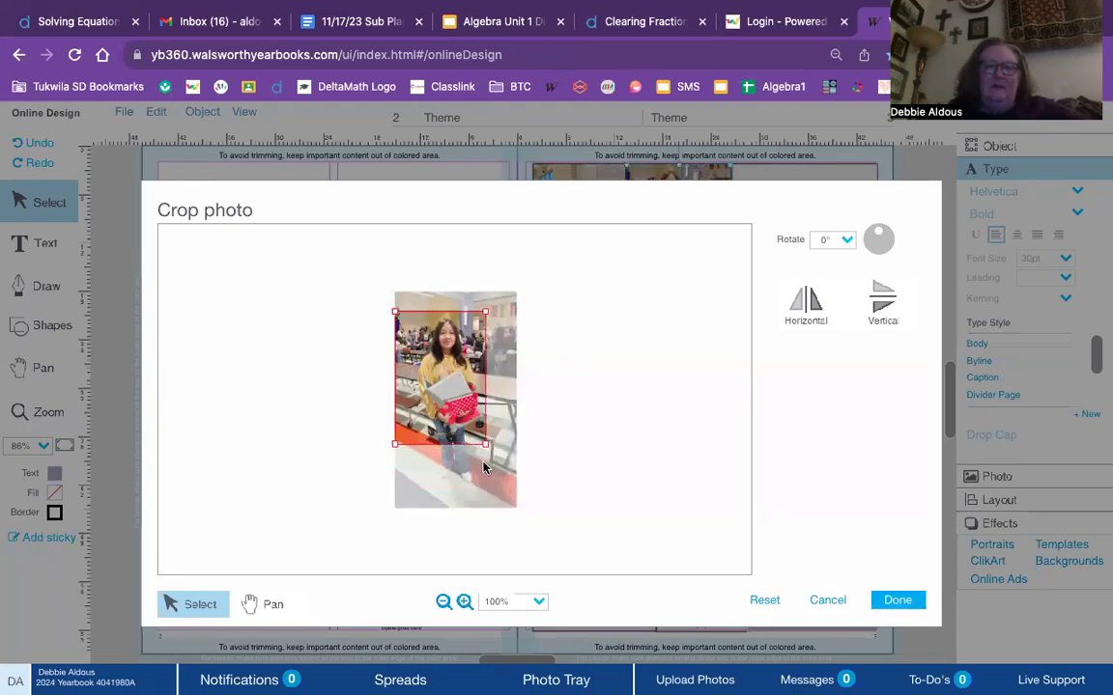
pyautogui.moveTo(464, 438); pyautogui.dragTo(486, 440)
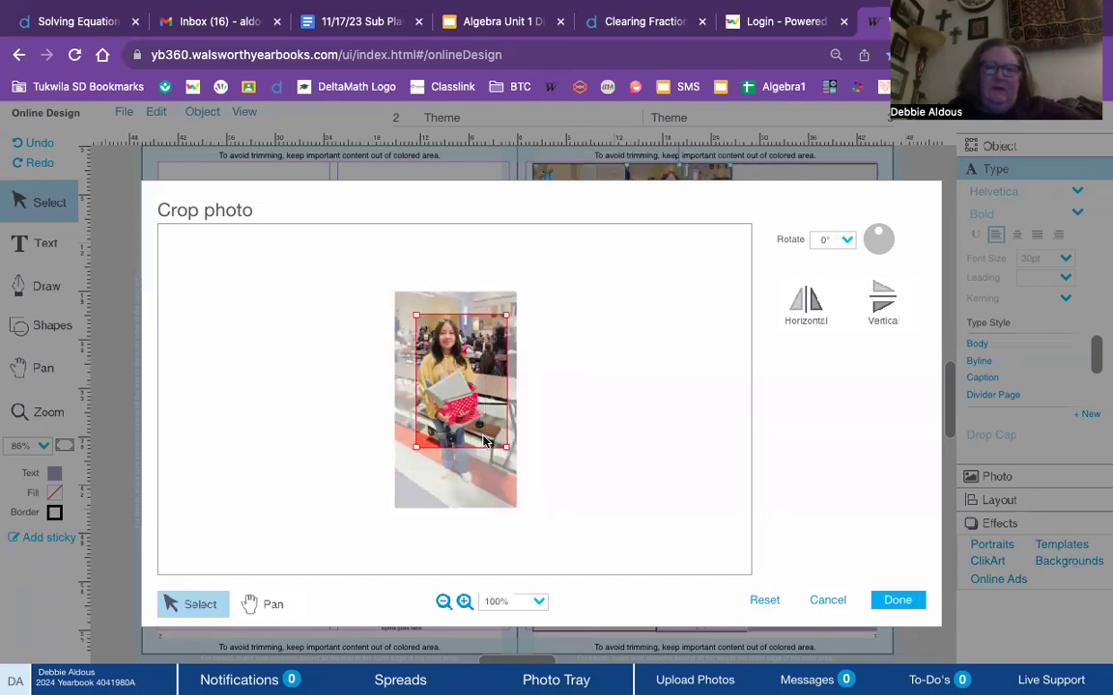
pyautogui.click(889, 599)
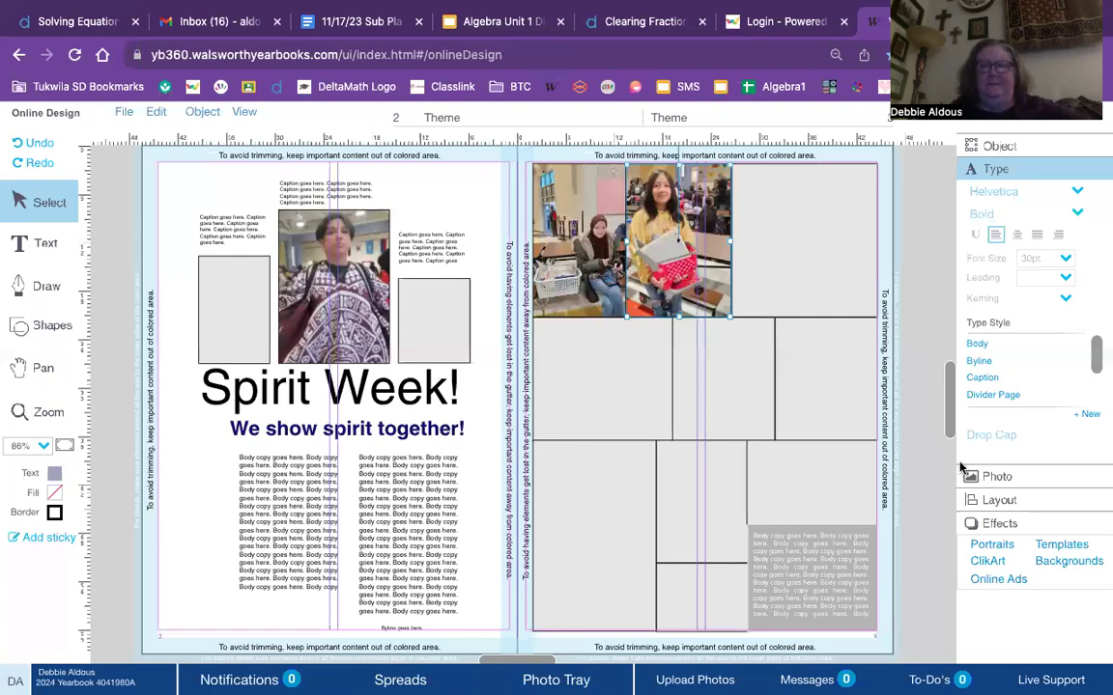
# Replace the caption placeholder with text naming the student showing his outfit, valued at Showalter
pyautogui.scroll(-3, 951, 434)
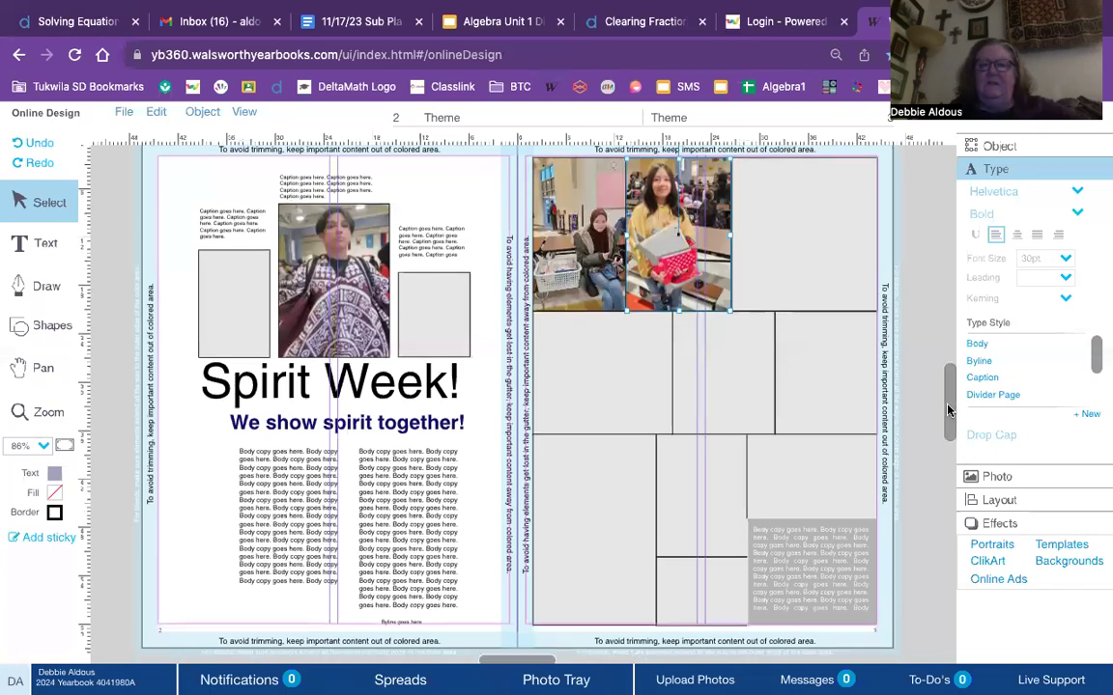
pyautogui.scroll(5, 951, 442)
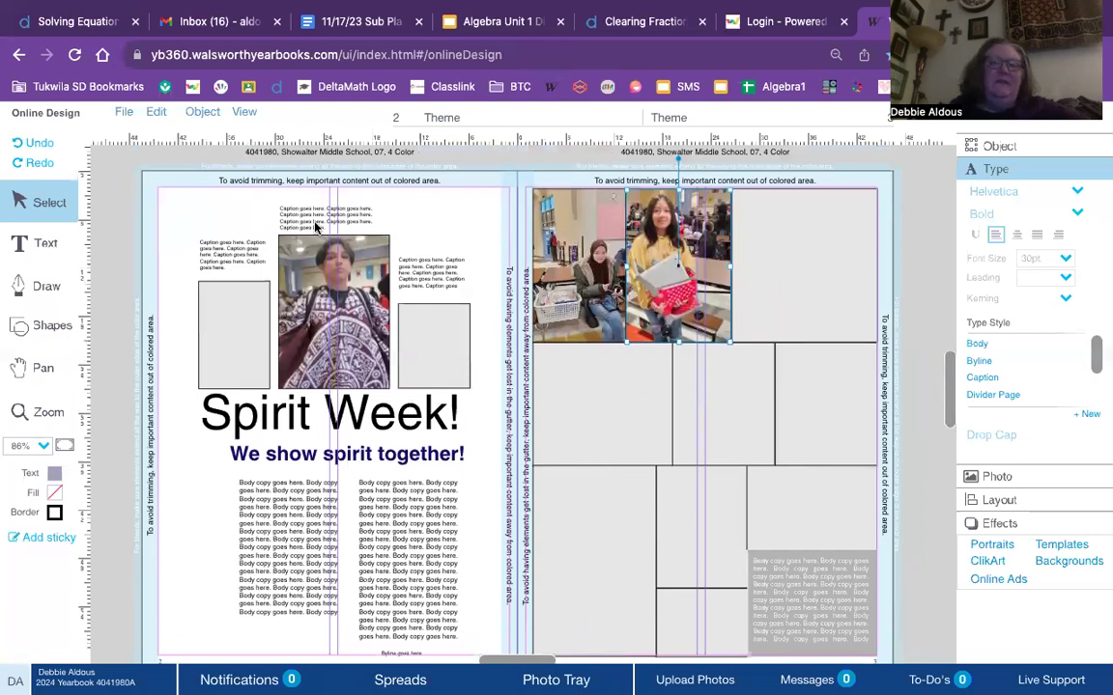
pyautogui.click(314, 227)
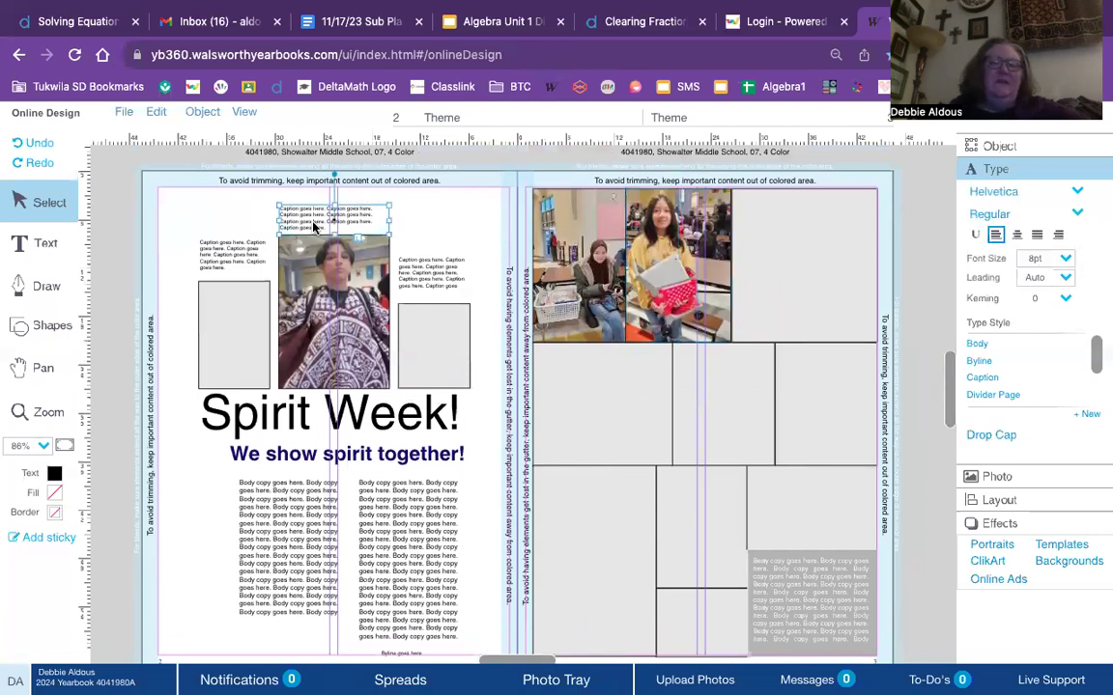
pyautogui.click(45, 243)
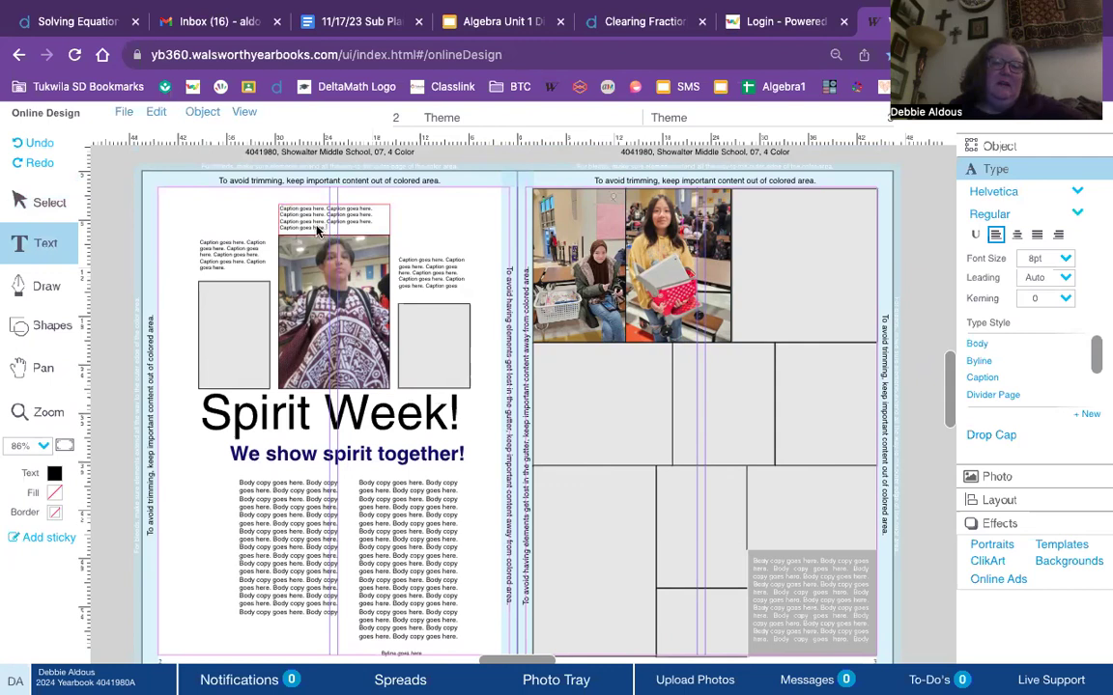
pyautogui.moveTo(326, 228); pyautogui.dragTo(270, 198)
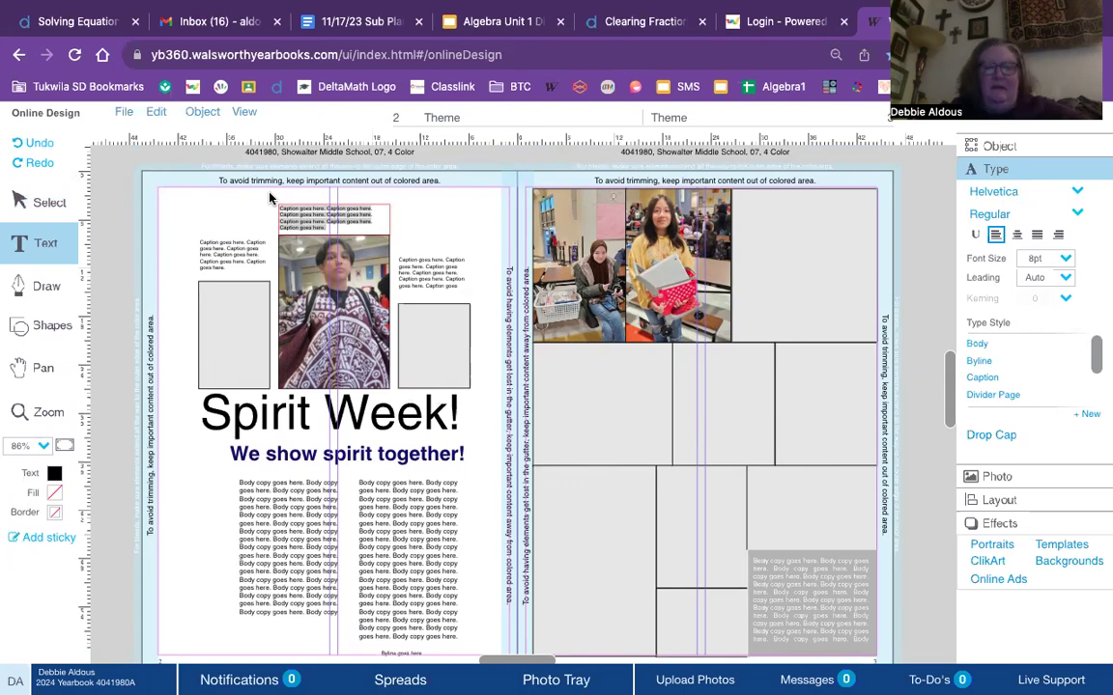
pyautogui.write('Gil')
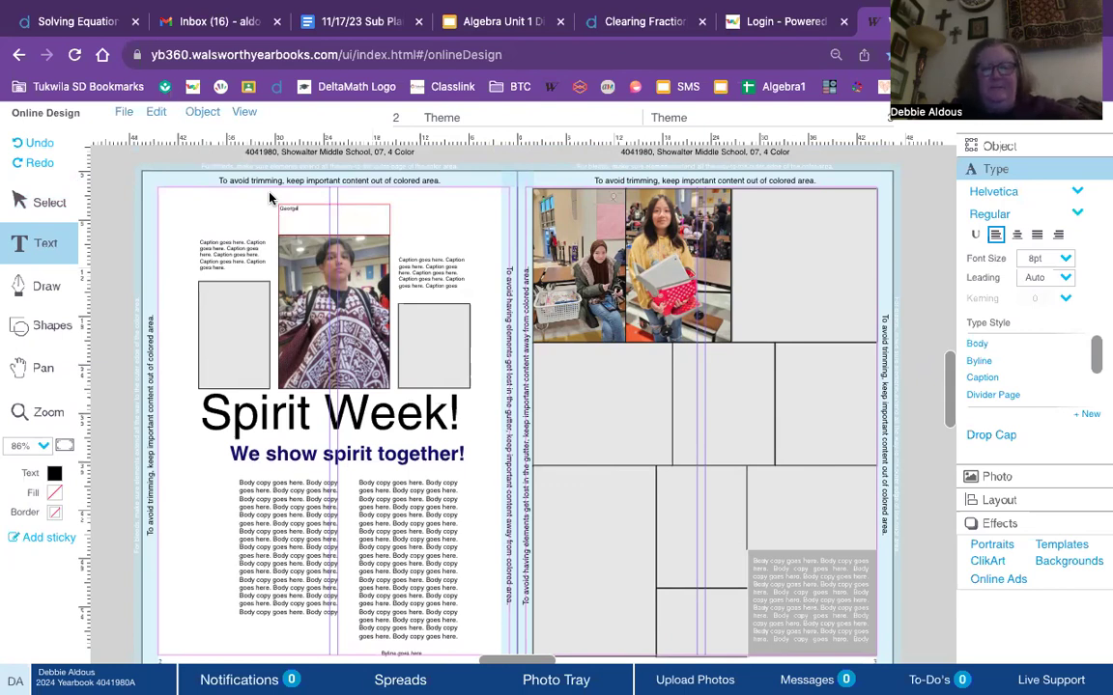
pyautogui.write(' showing Nall')
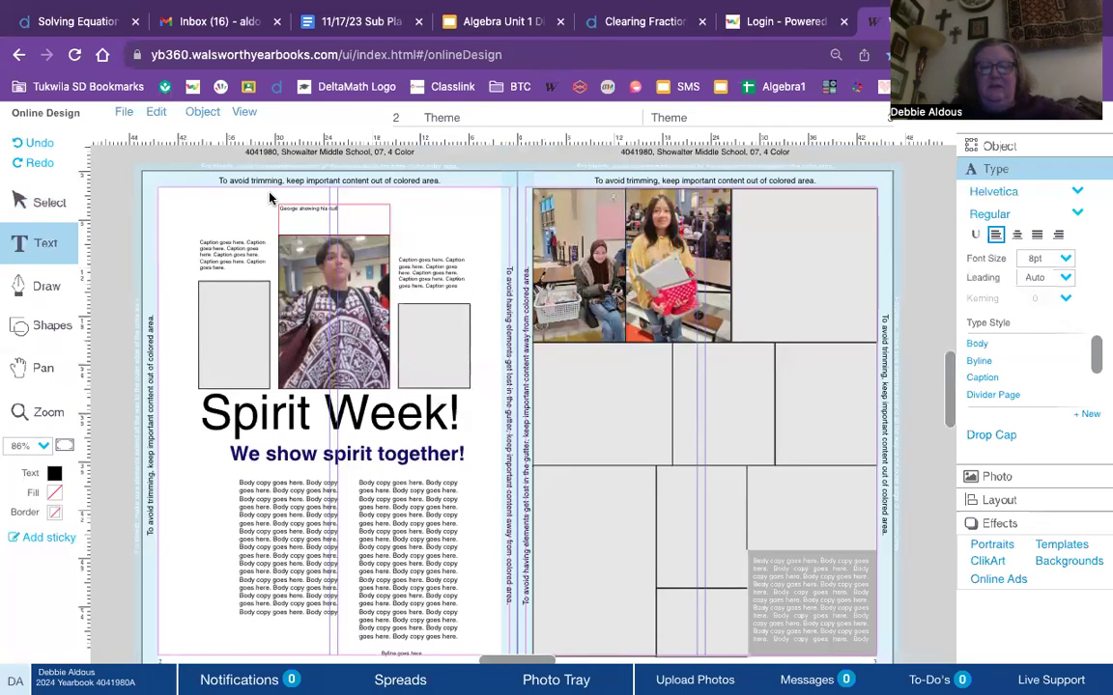
pyautogui.write('tur')
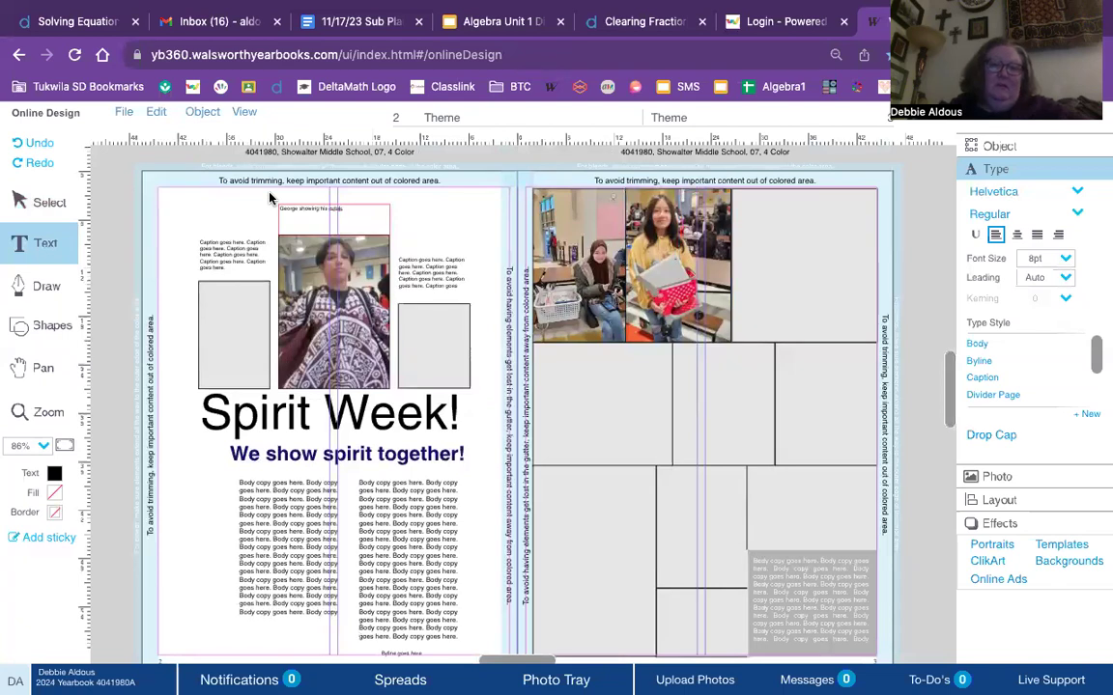
pyautogui.write(' - this is d')
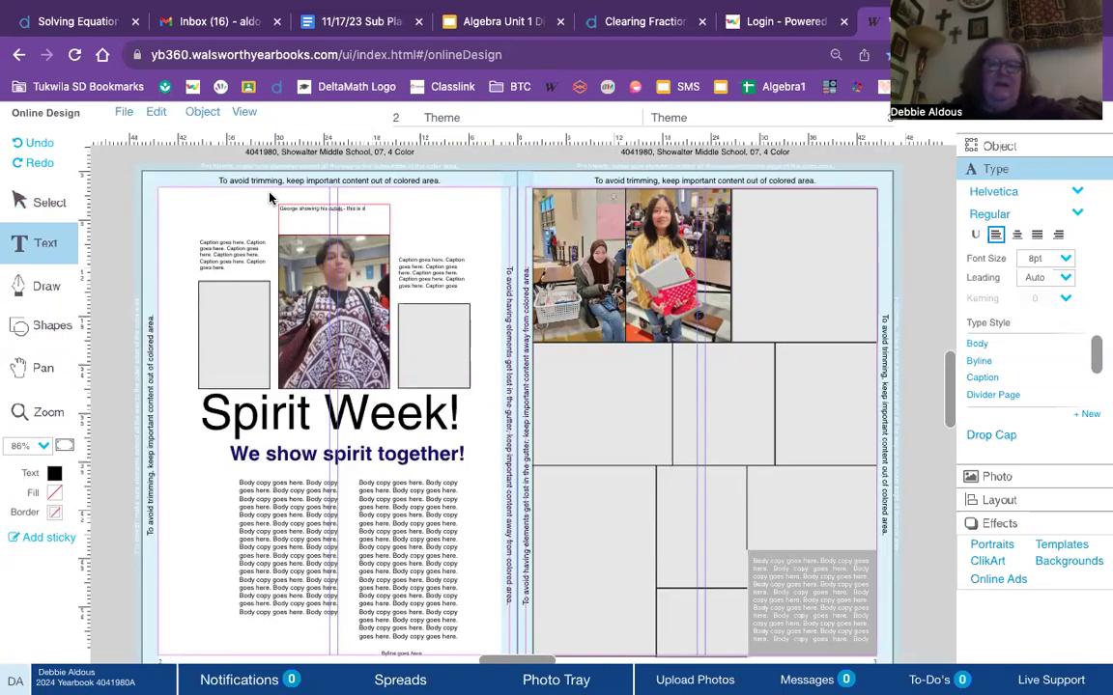
pyautogui.write(' something')
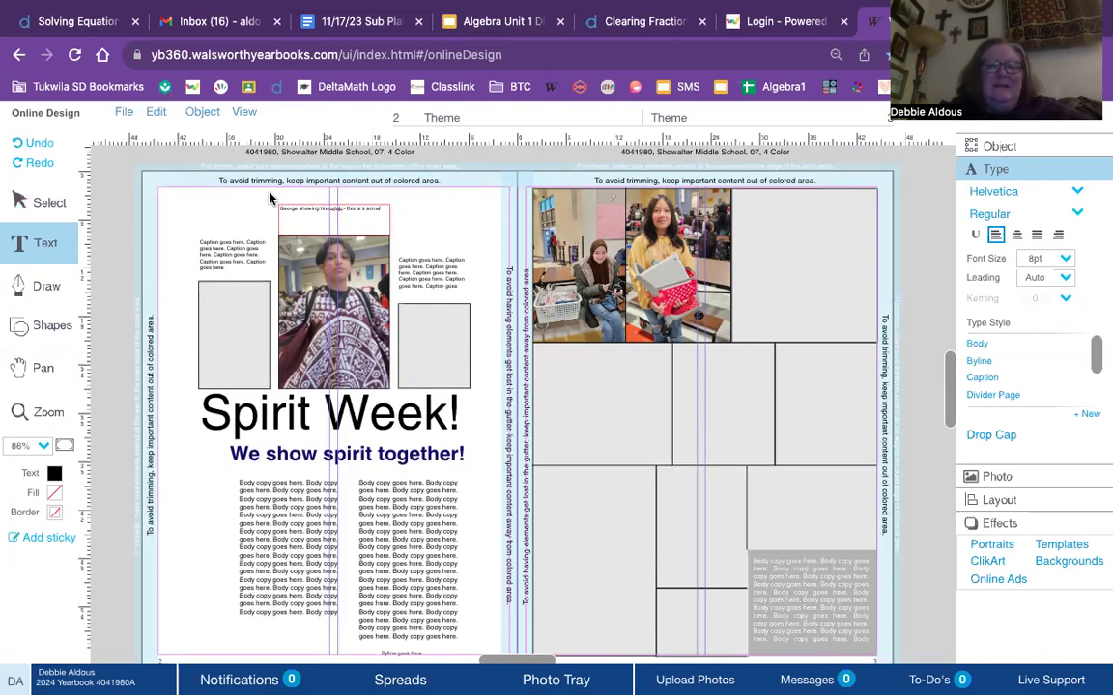
pyautogui.write(' we really ap')
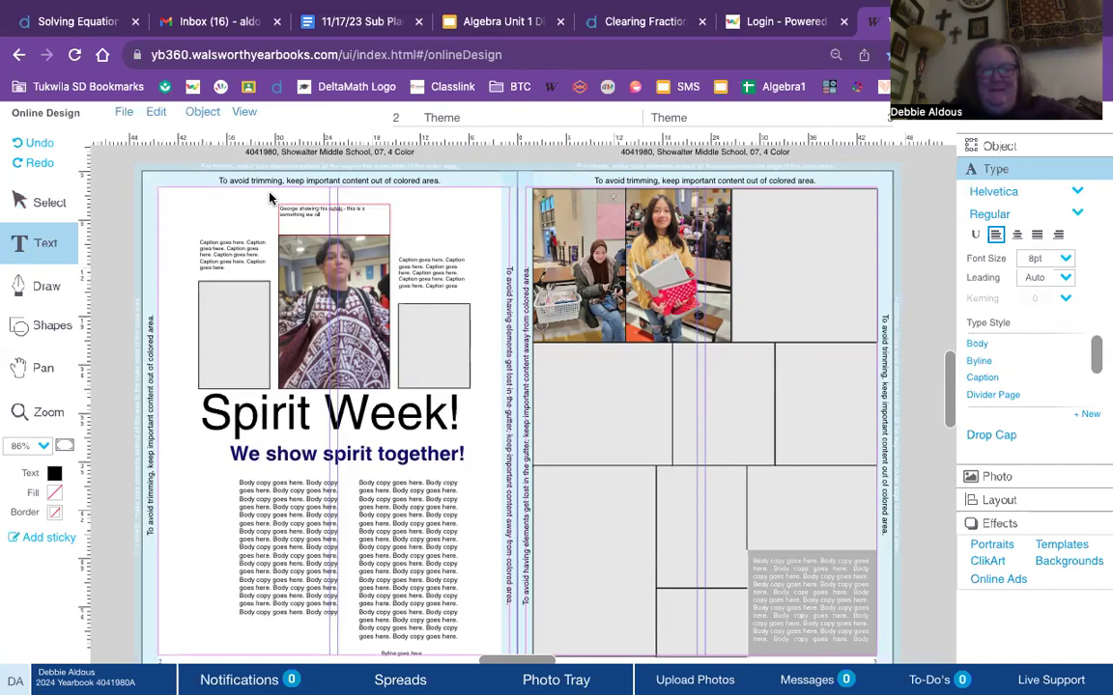
pyautogui.write('lue at Showalter.')
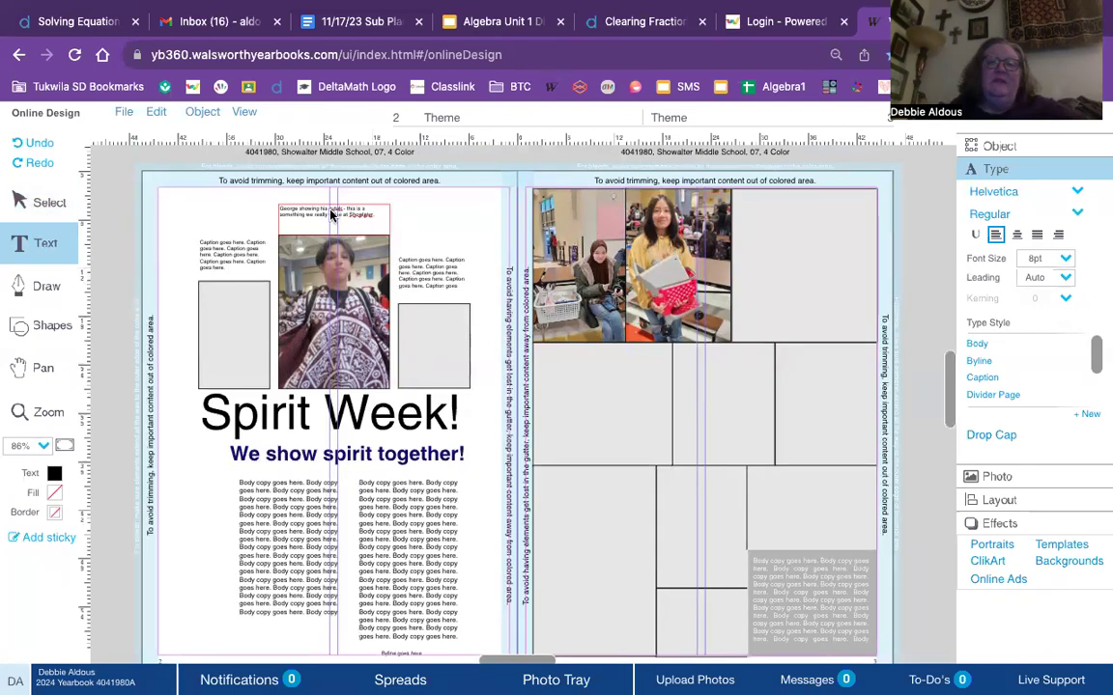
# Move the caption box down onto the portrait photo's top edge
pyautogui.click(41, 203)
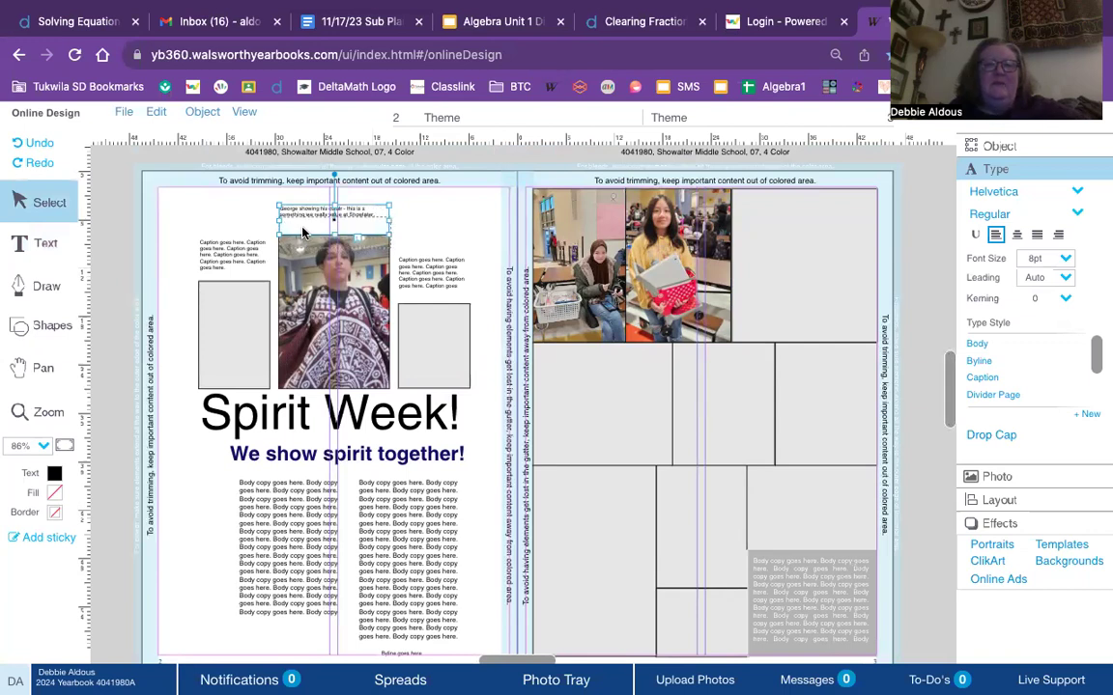
pyautogui.moveTo(303, 239); pyautogui.dragTo(303, 232)
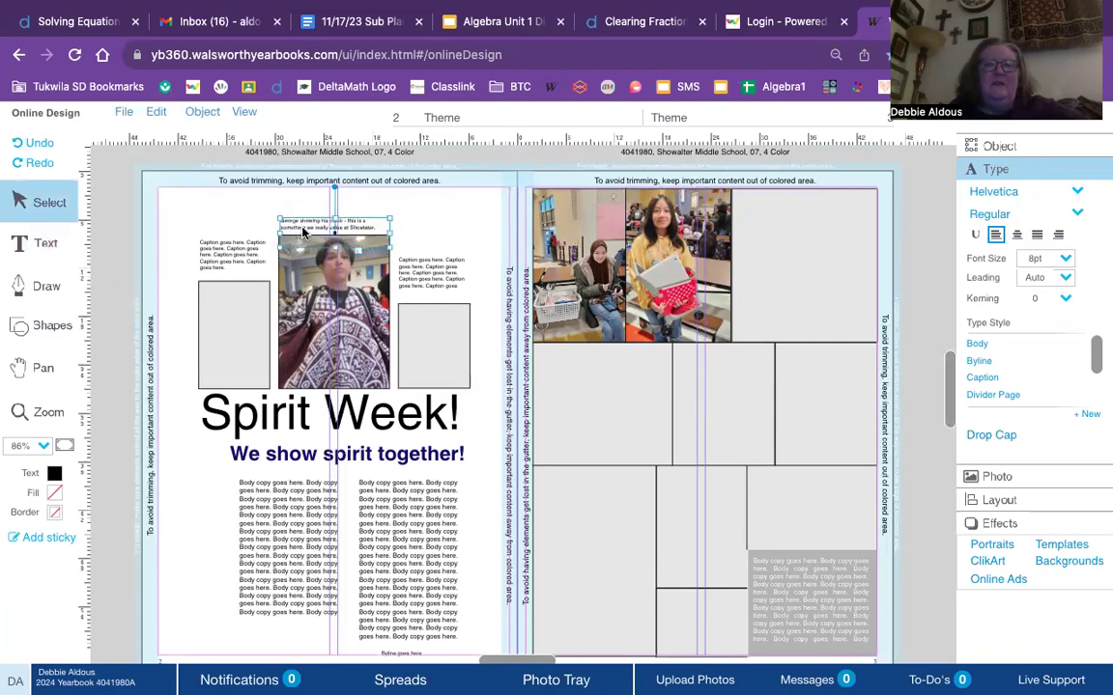
pyautogui.click(431, 221)
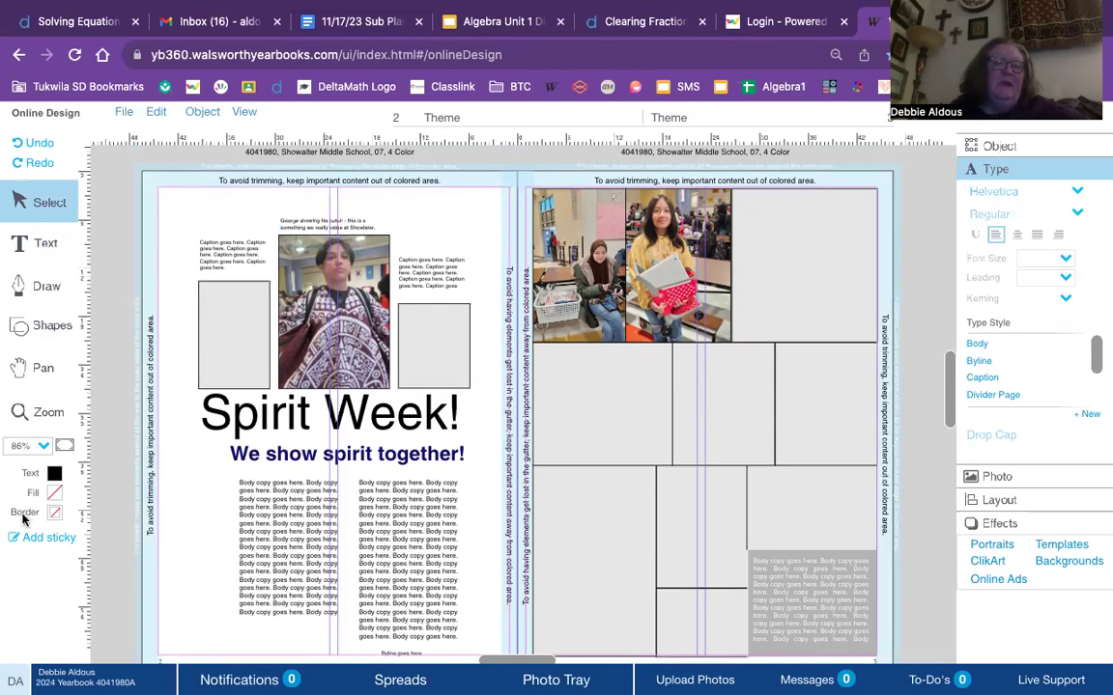
# Zoom in on the left-page photo to 136%
pyautogui.click(43, 415)
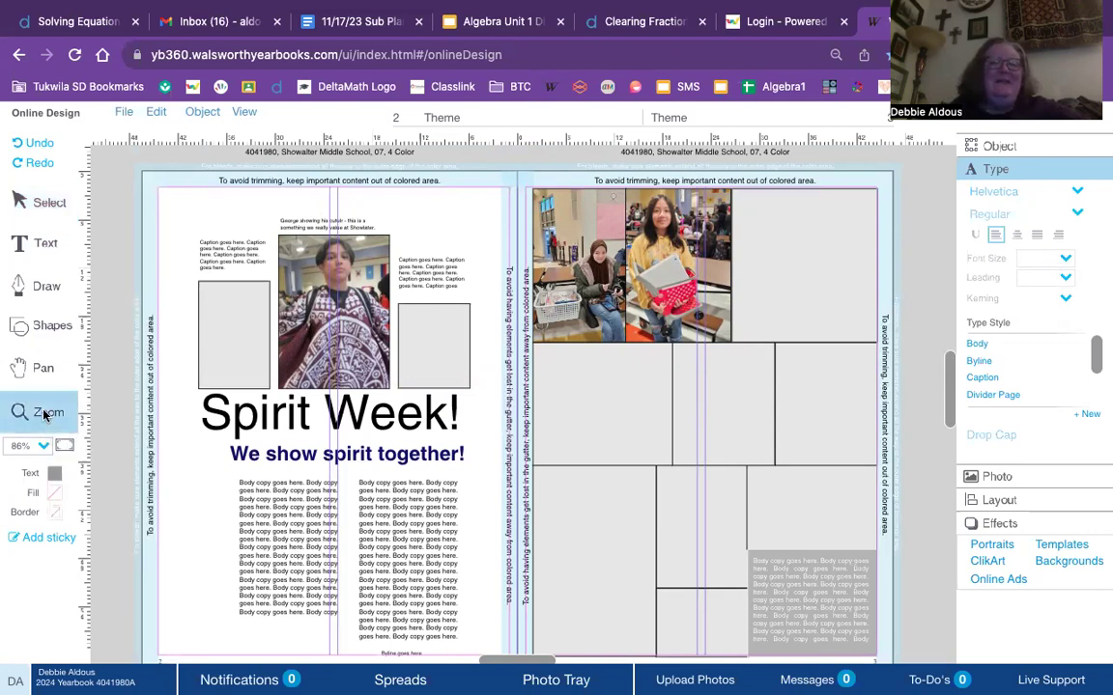
pyautogui.click(348, 227)
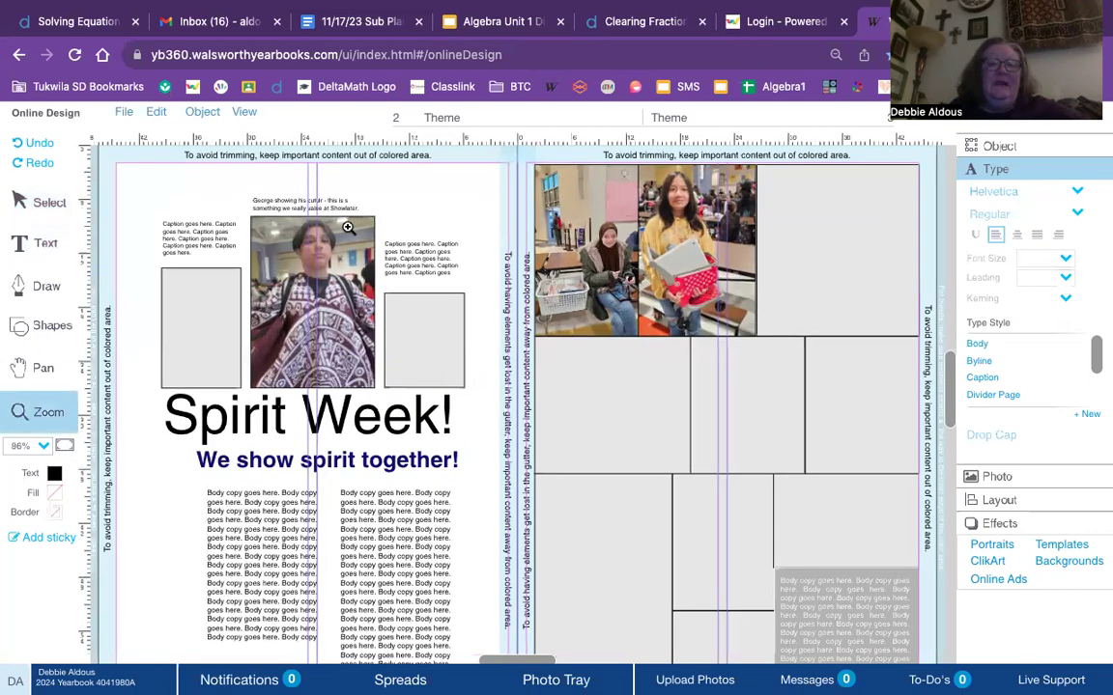
pyautogui.click(349, 227)
pyautogui.click(319, 191)
pyautogui.click(322, 194)
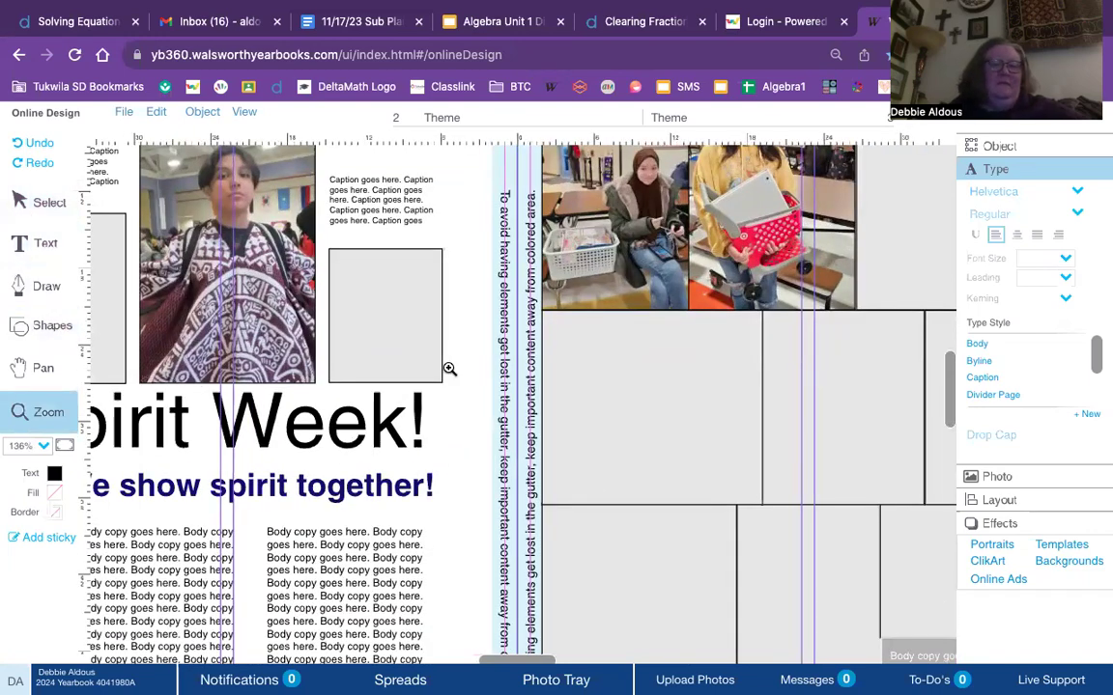
# Change the caption word 'outfit' to 'culture'
pyautogui.moveTo(949, 396); pyautogui.dragTo(947, 346)
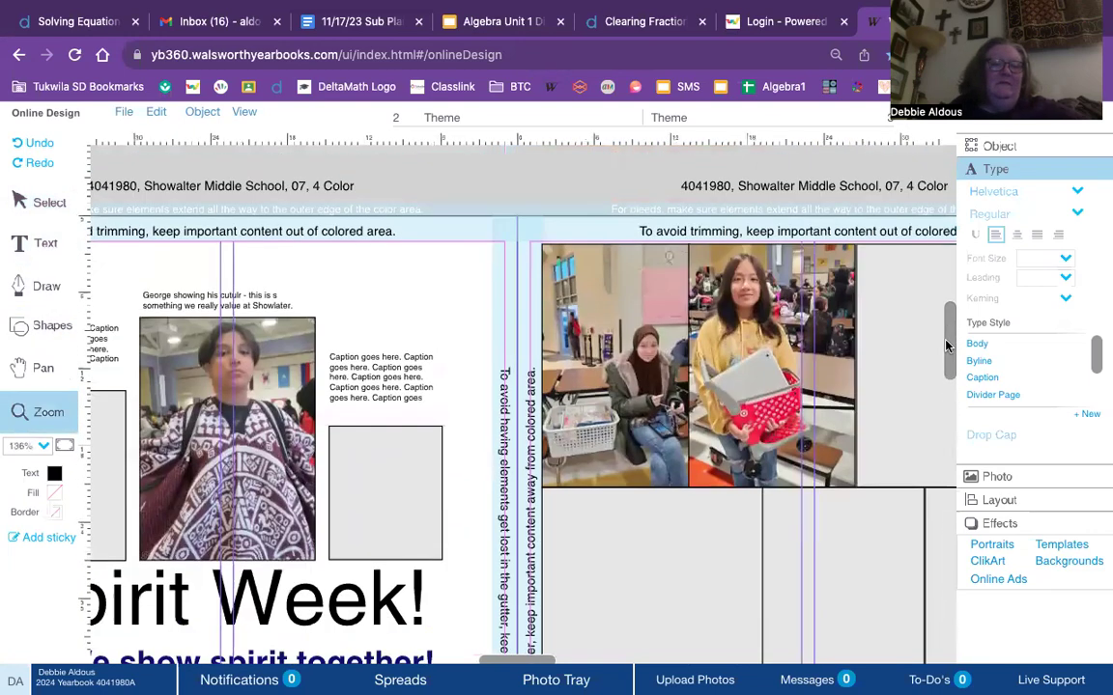
pyautogui.scroll(-3, 237, 252)
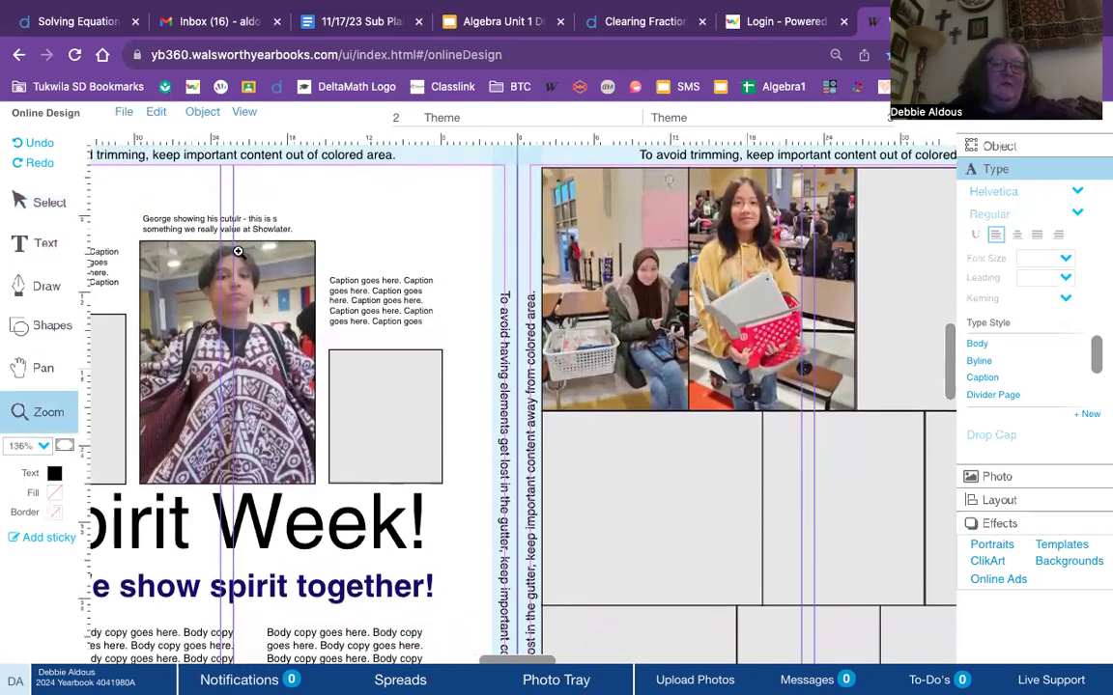
pyautogui.click(47, 228)
pyautogui.click(233, 223)
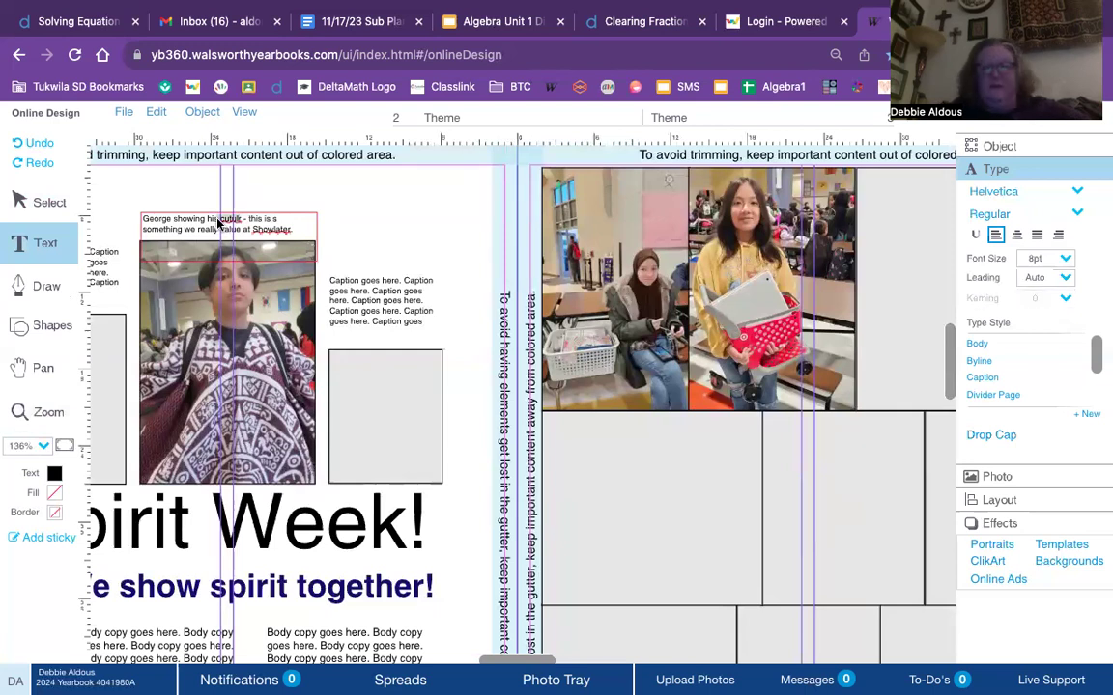
pyautogui.press('BackSpace')
pyautogui.write('culture')
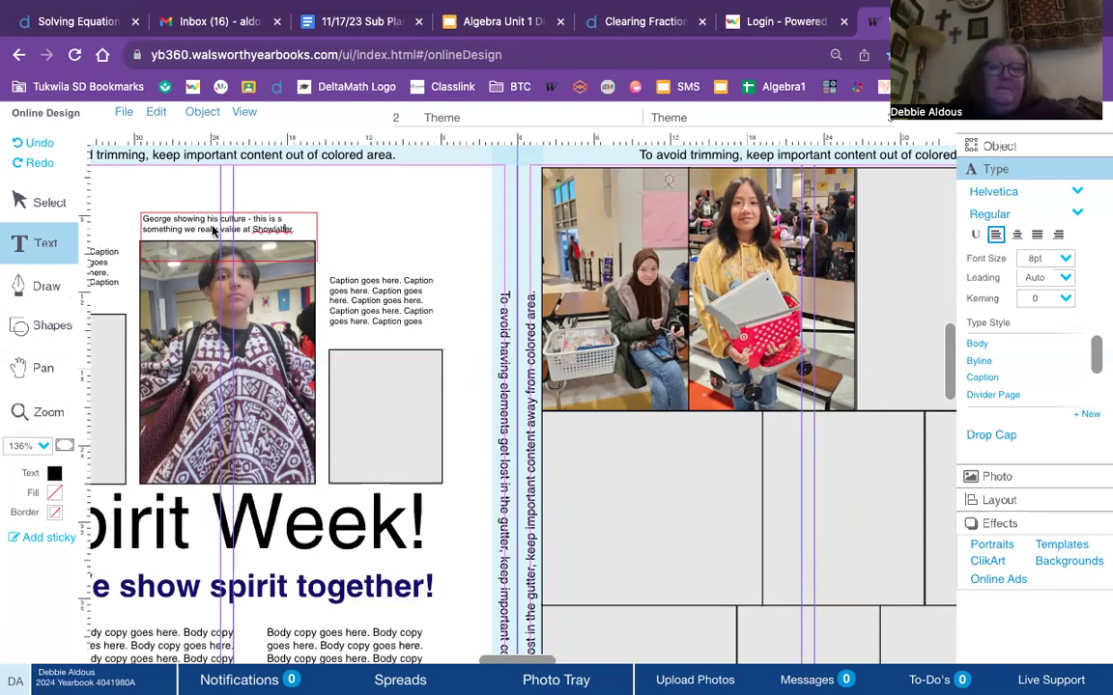
# Zoom in on the caption area to about 166%
pyautogui.click(38, 412)
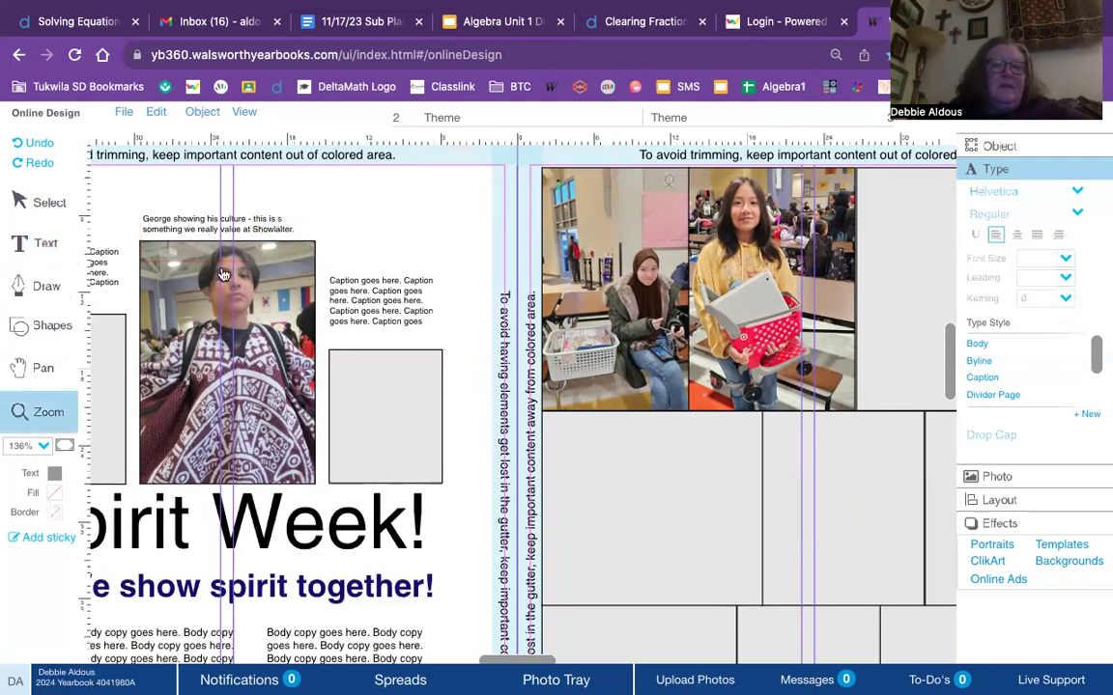
pyautogui.click(263, 222)
pyautogui.click(266, 224)
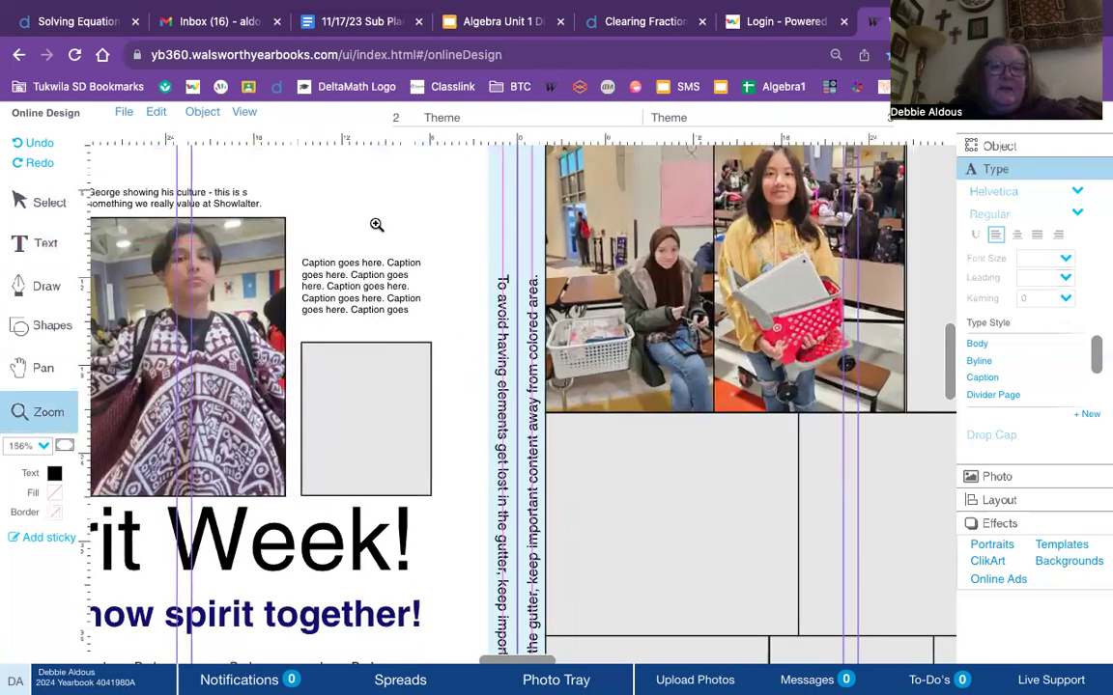
pyautogui.click(126, 189)
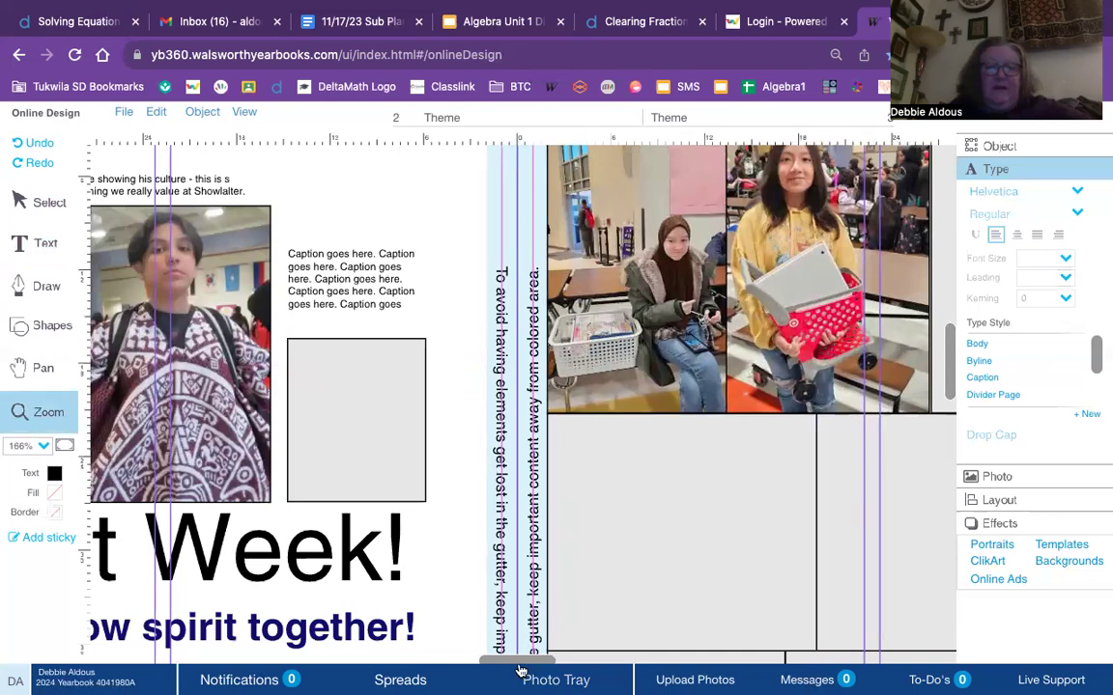
pyautogui.moveTo(496, 661); pyautogui.dragTo(416, 661)
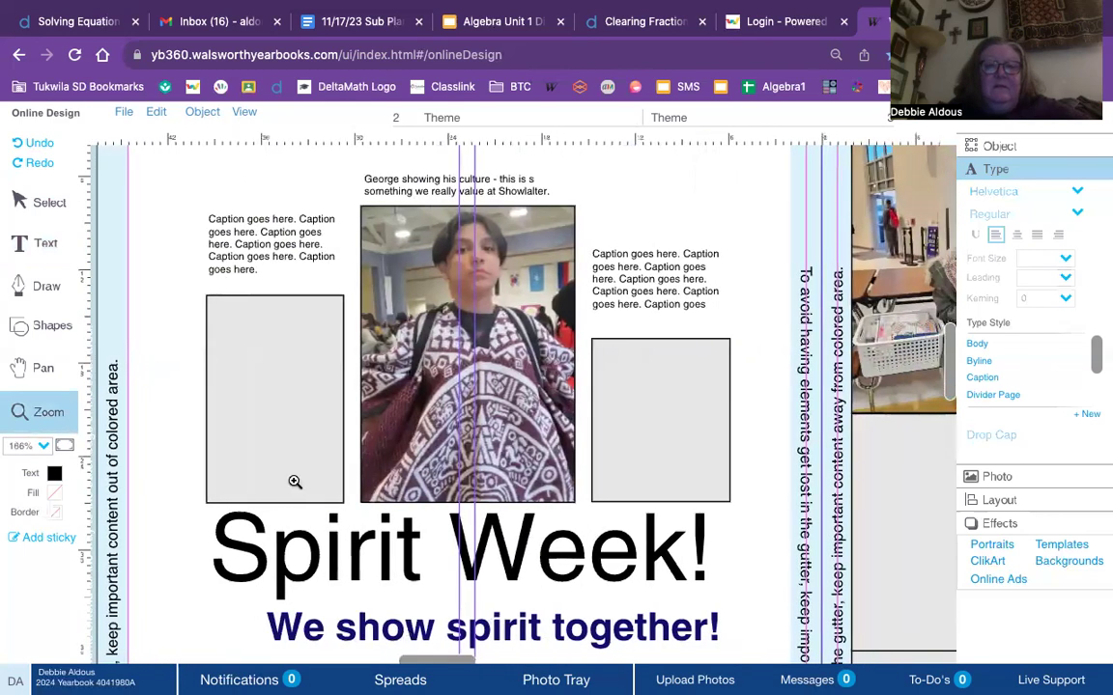
# Remove a stray letter from the student's name in the caption above the photo
pyautogui.click(52, 214)
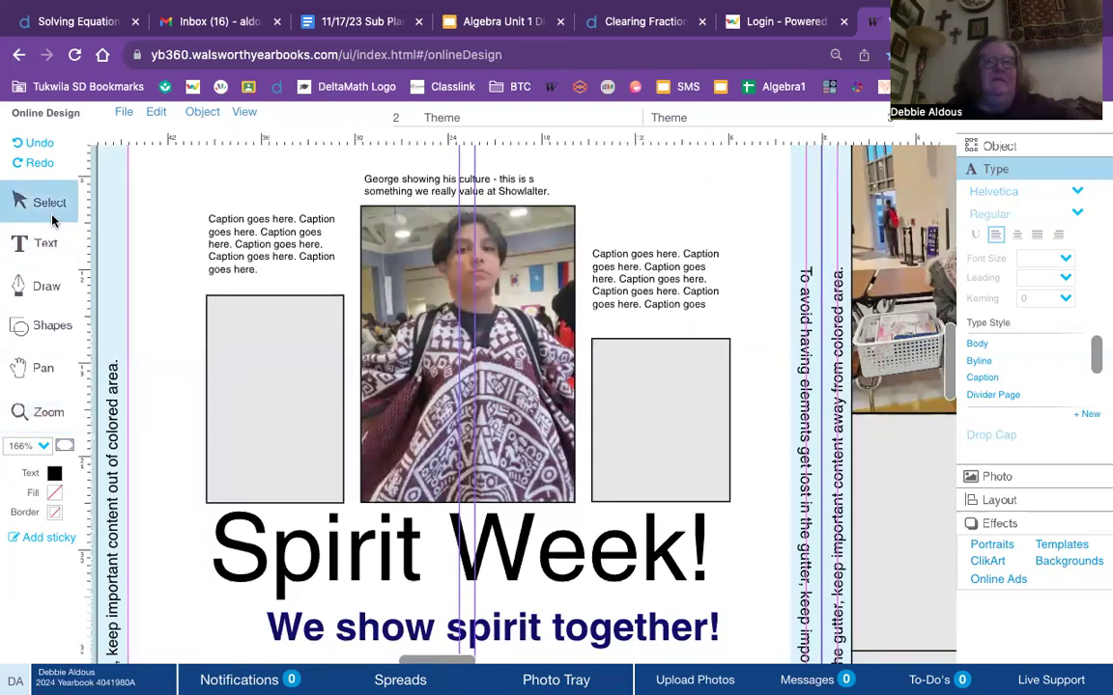
pyautogui.click(45, 242)
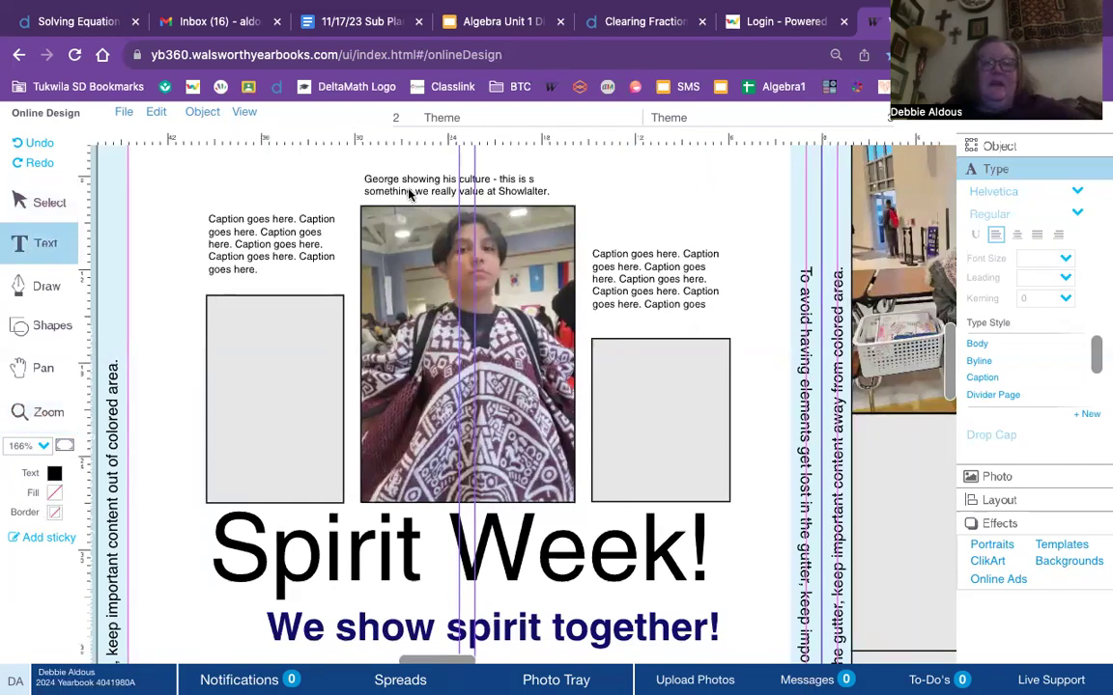
pyautogui.click(529, 179)
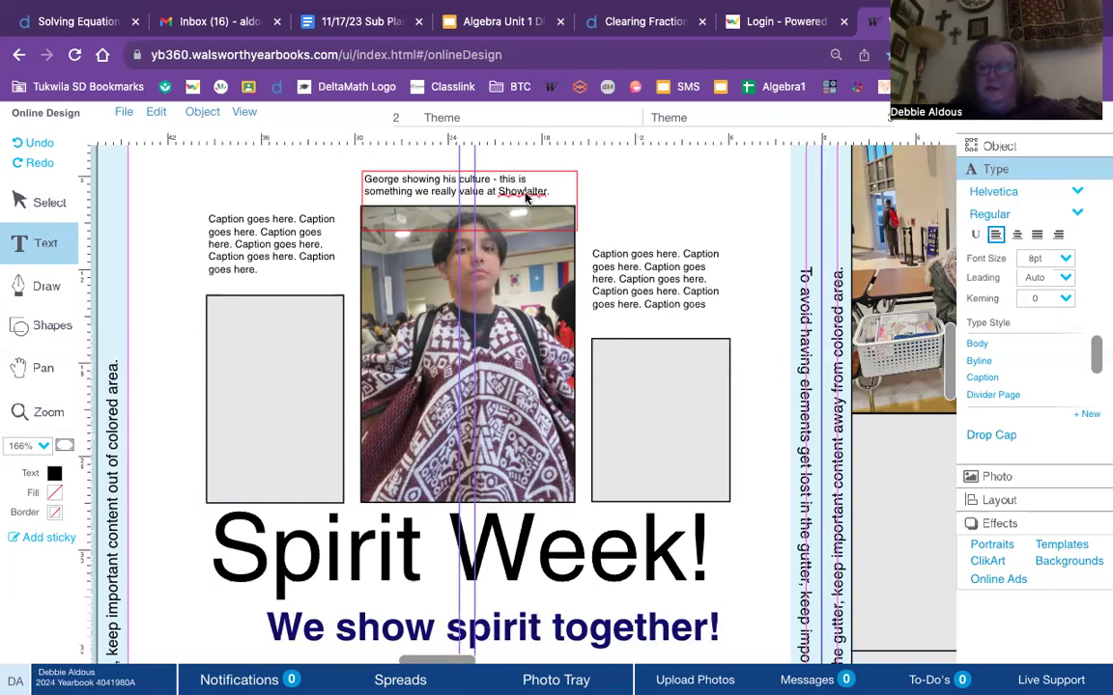
pyautogui.press('BackSpace')
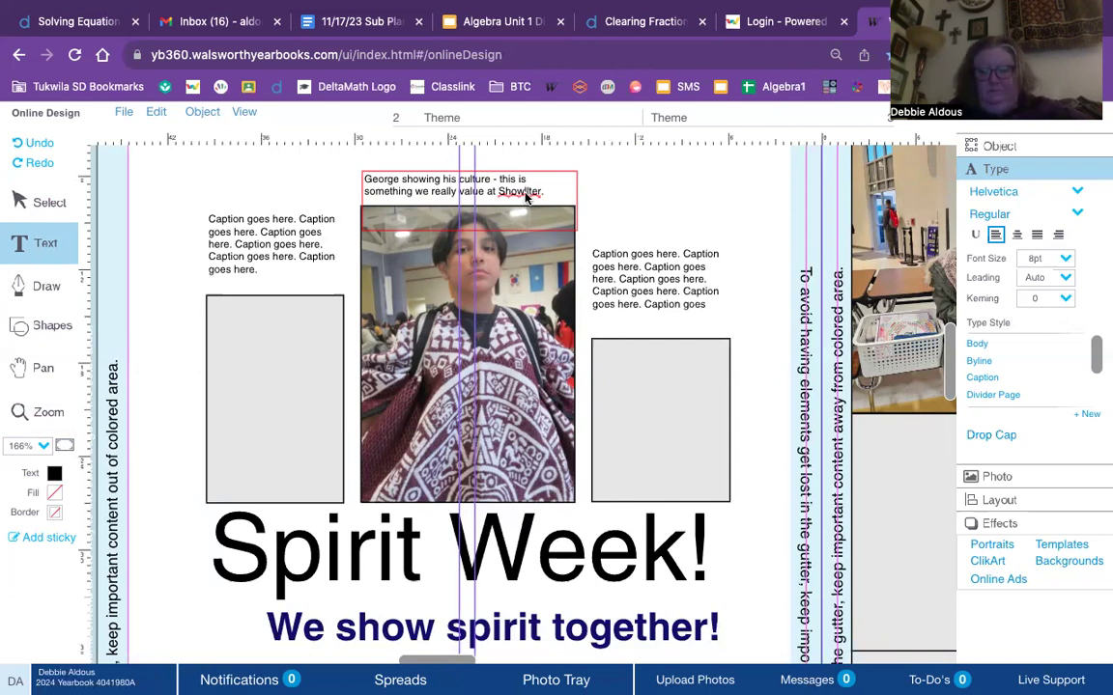
pyautogui.click(634, 169)
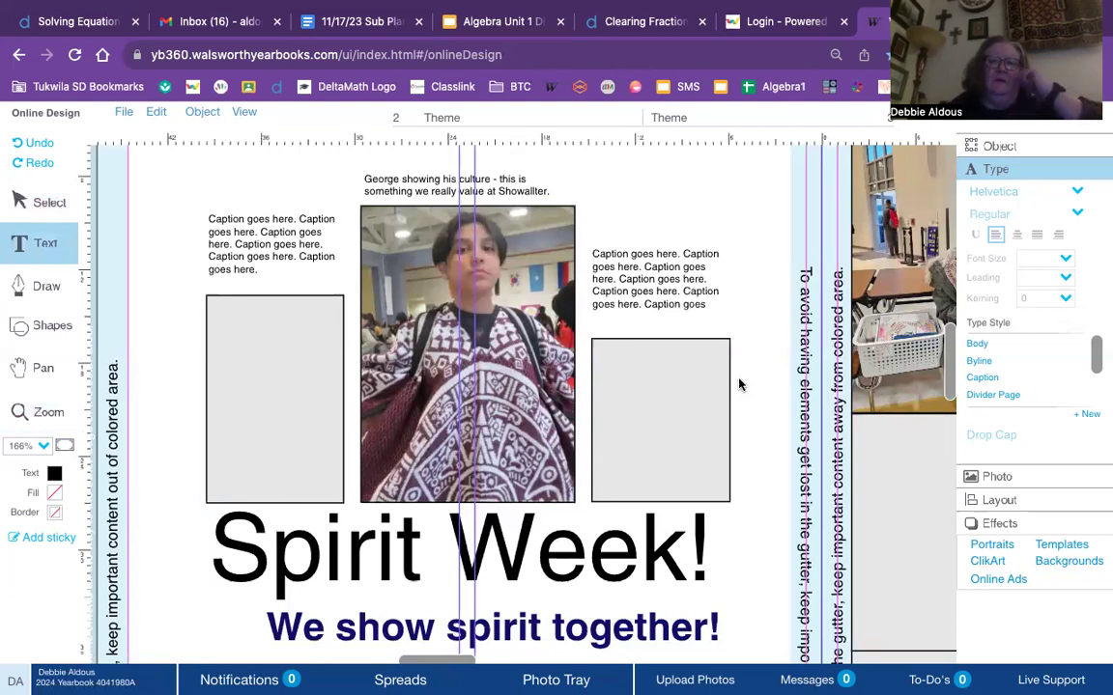
# Check the left and right caption boxes, then bring up the View options
pyautogui.click(247, 242)
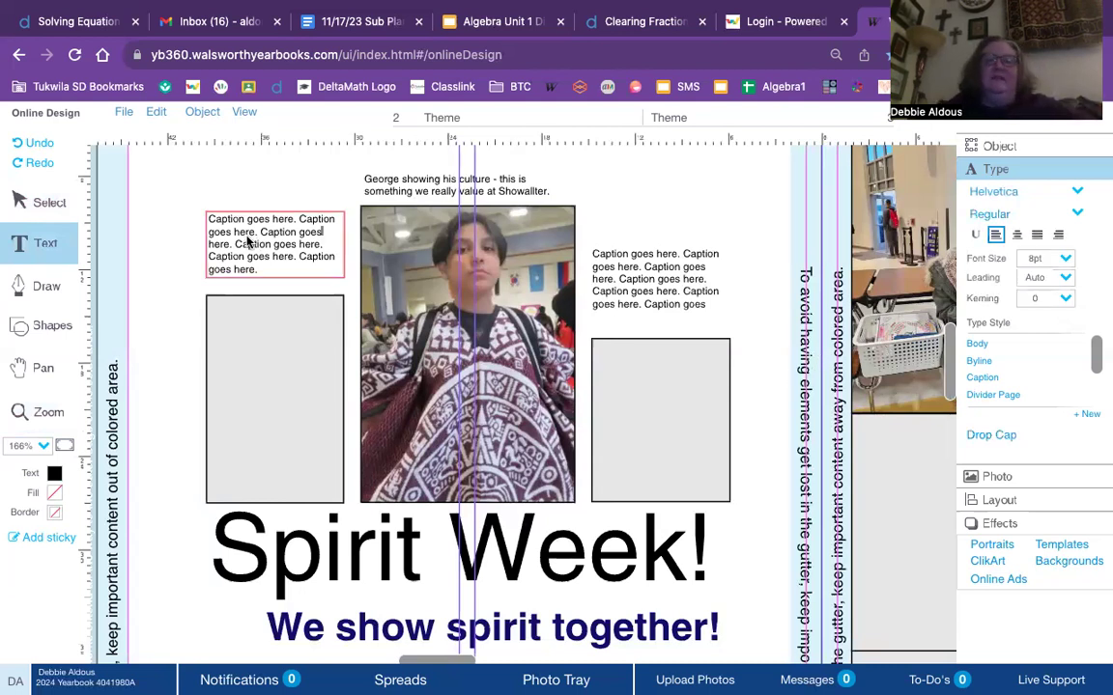
pyautogui.click(626, 275)
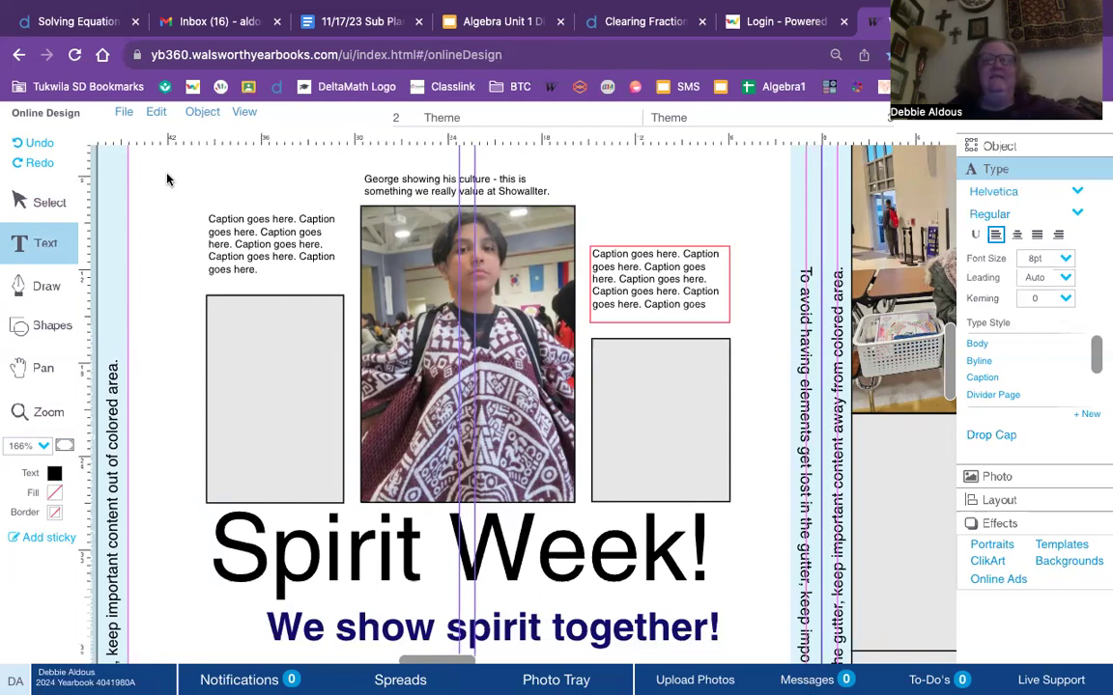
pyautogui.click(232, 253)
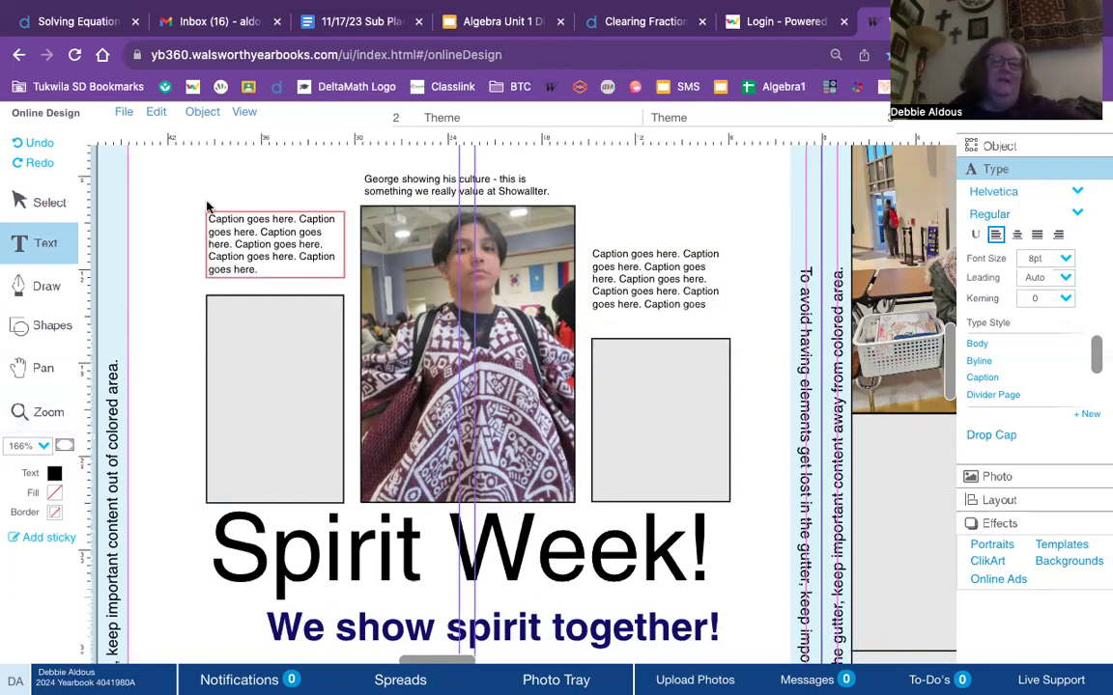
pyautogui.click(247, 113)
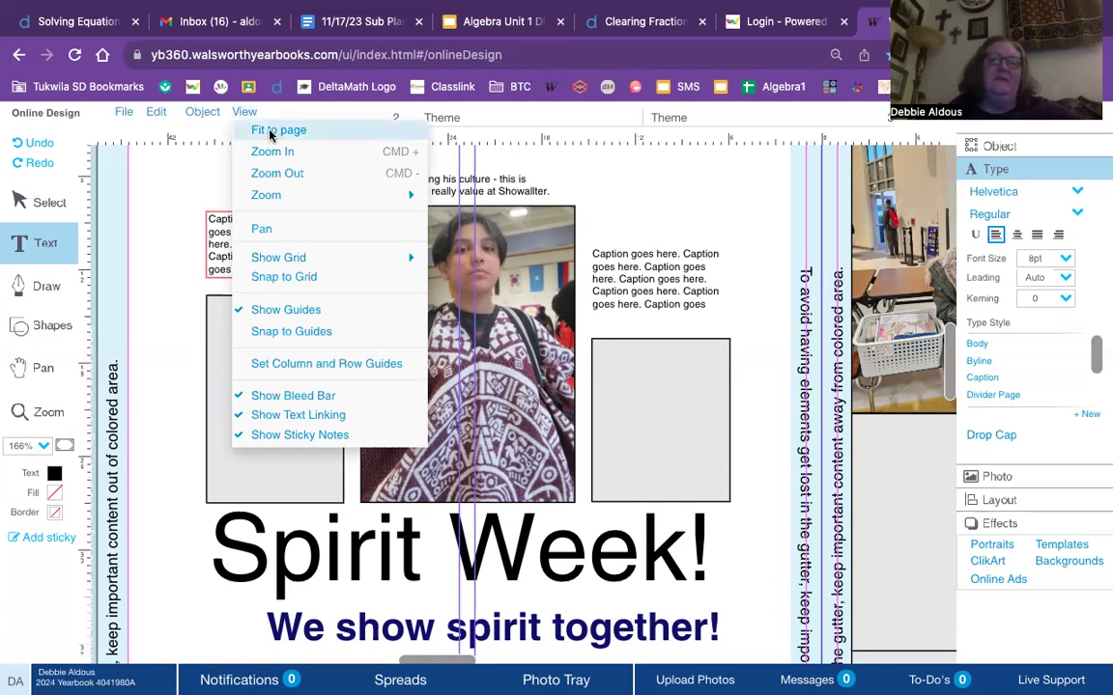
# Fit the whole two-page spread on screen and deselect the caption box
pyautogui.click(272, 133)
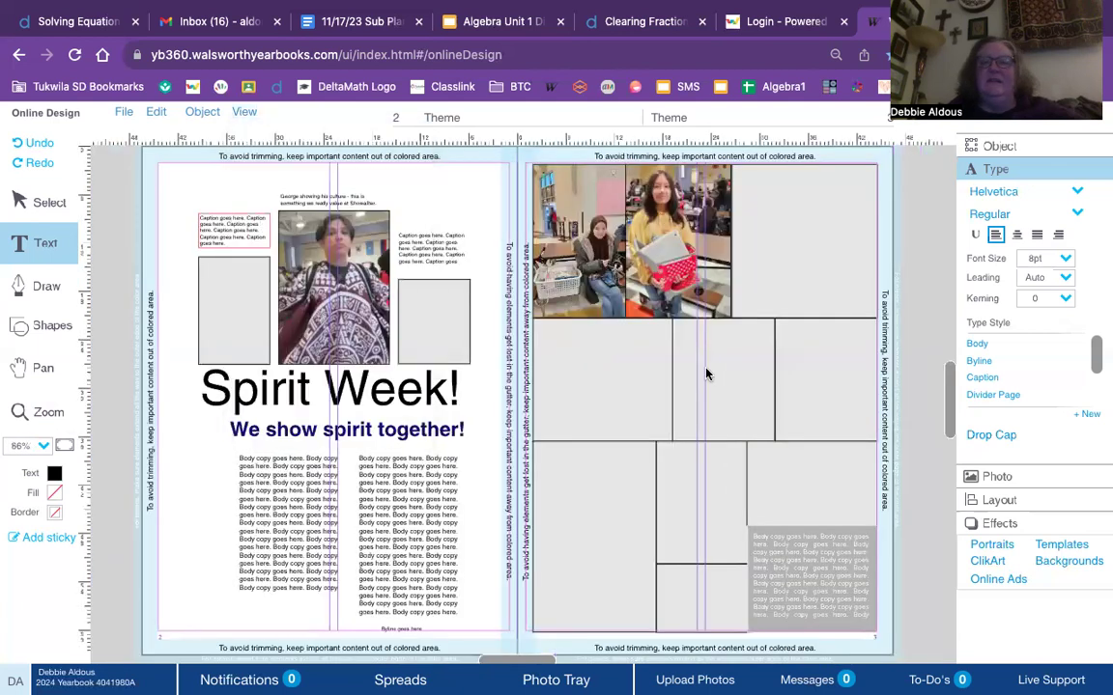
pyautogui.click(919, 316)
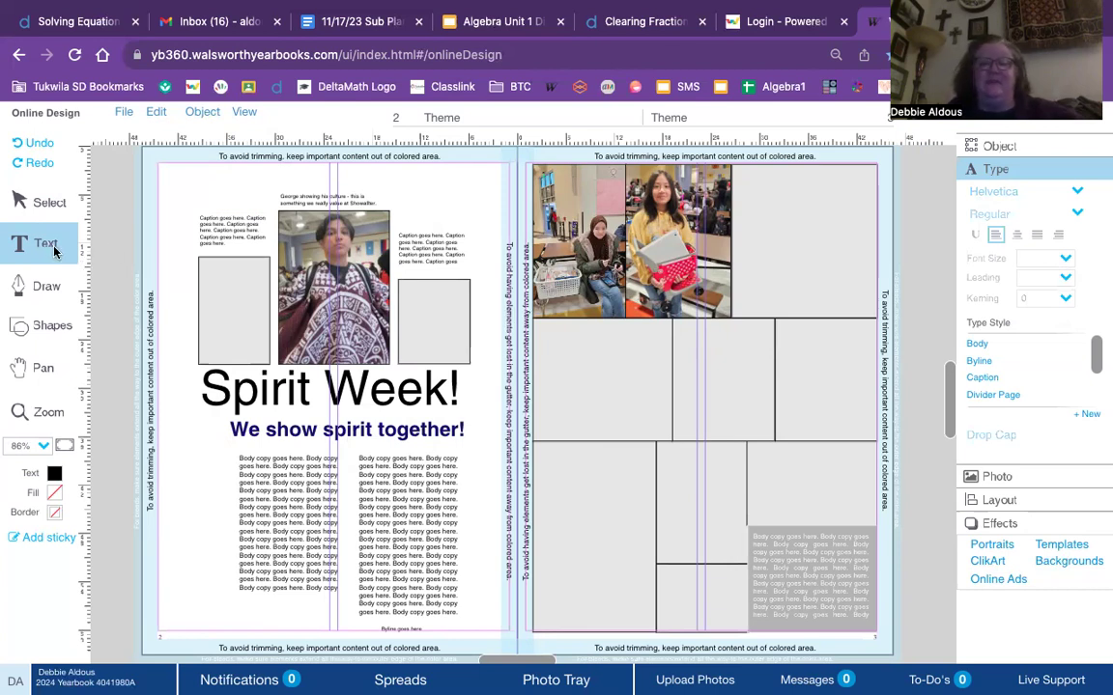
# Remove the photo from the right page's top-left frame, leaving it empty
pyautogui.click(42, 205)
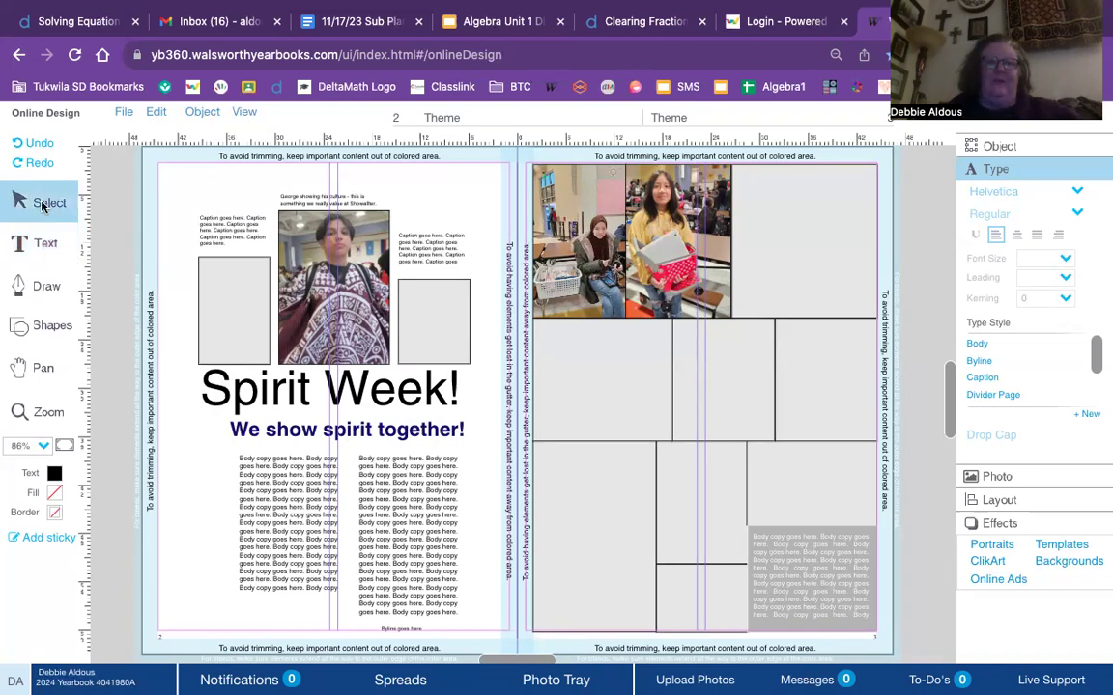
pyautogui.click(579, 215)
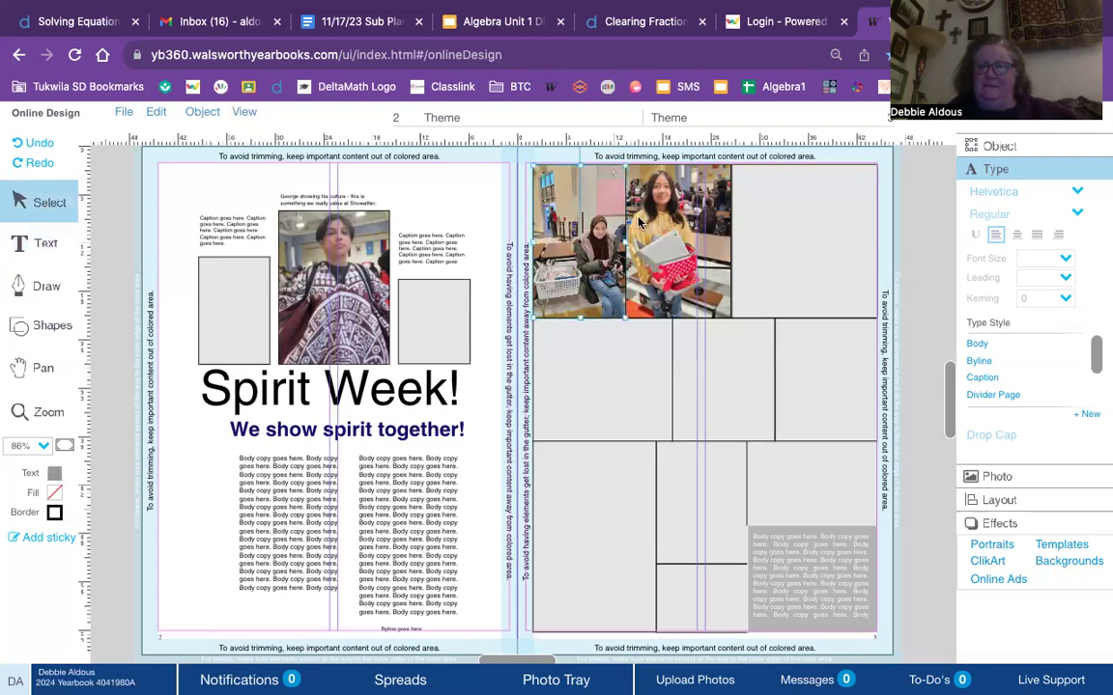
pyautogui.click(1067, 146)
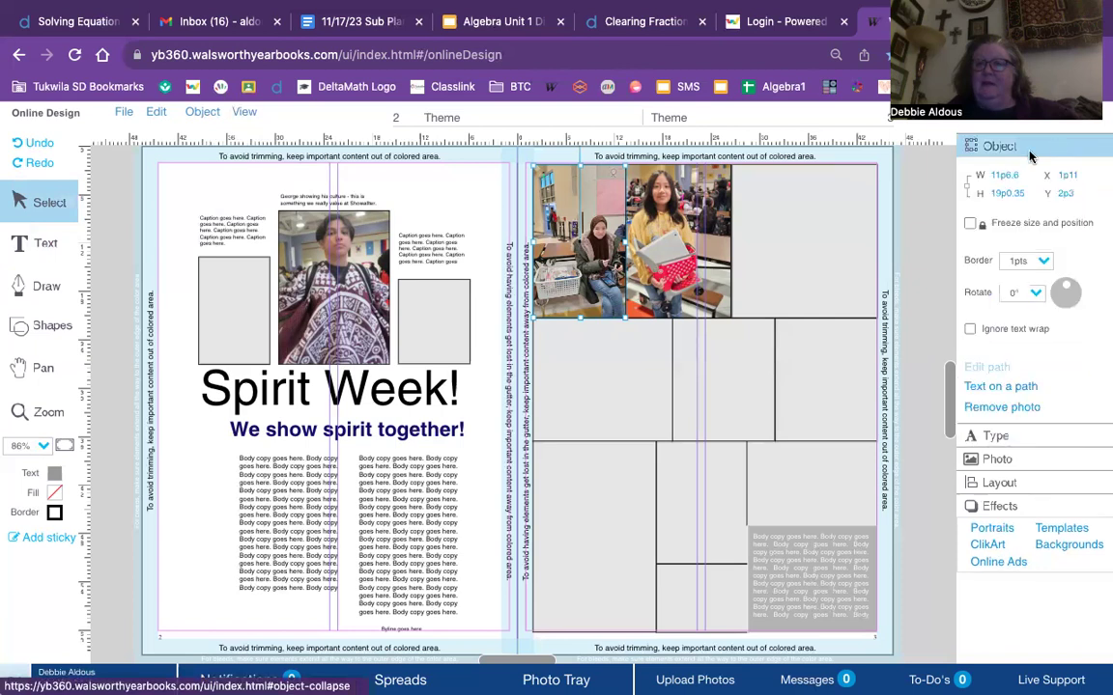
pyautogui.click(1003, 407)
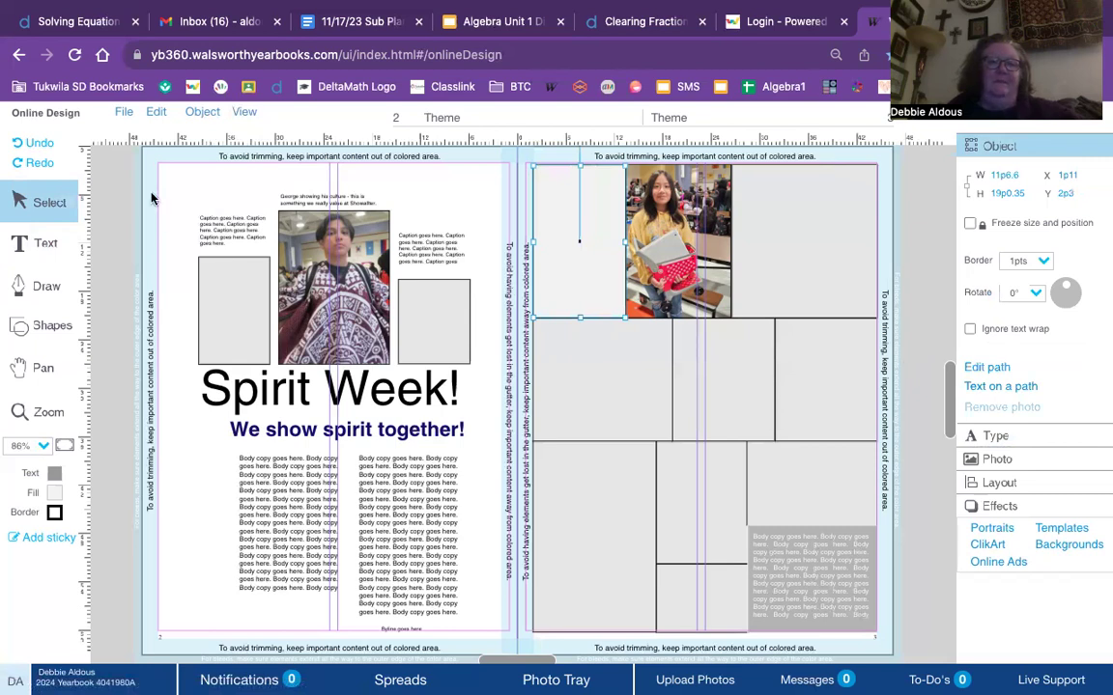
pyautogui.click(108, 243)
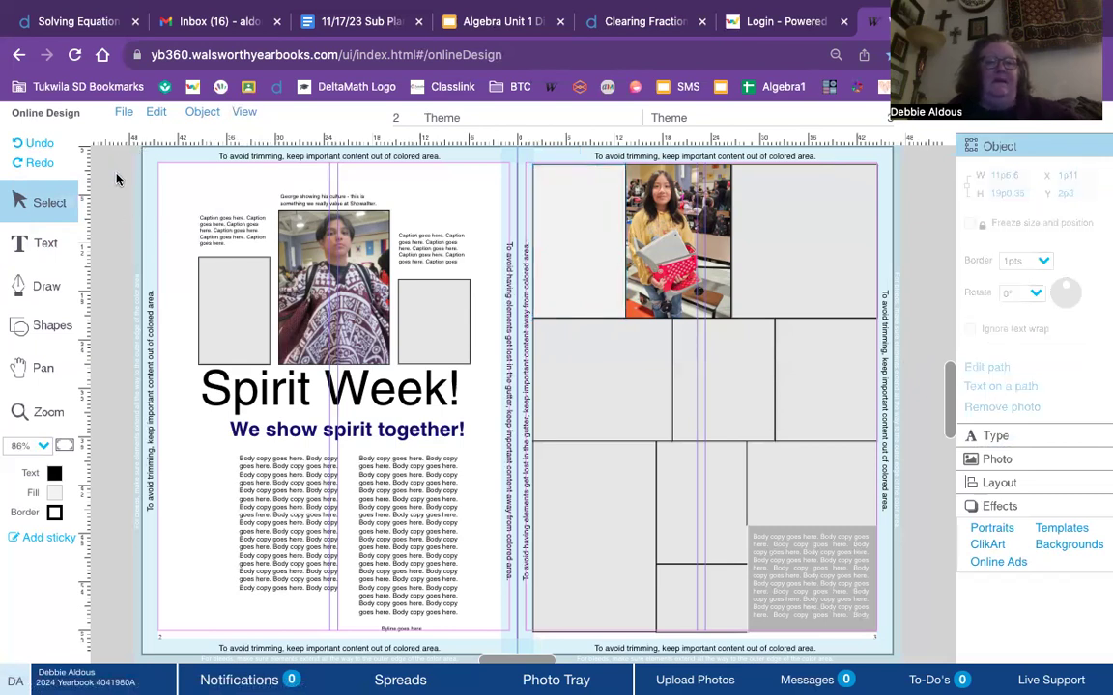
# Place the group photo from the Photo Tray into the top-right frame
pyautogui.click(558, 680)
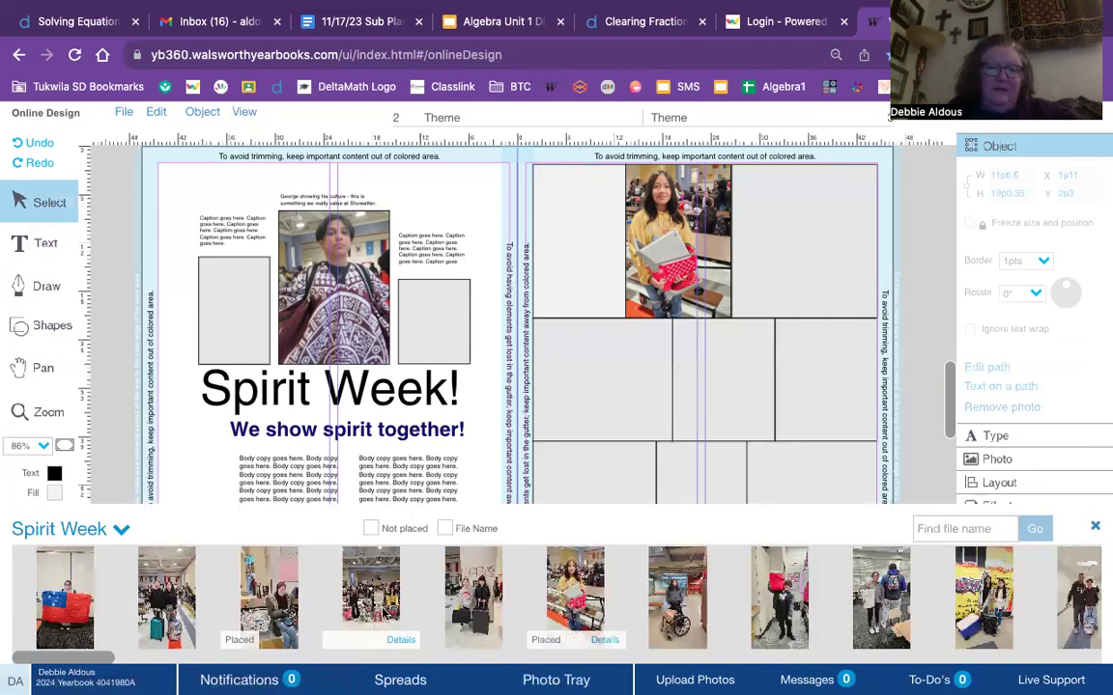
pyautogui.moveTo(367, 599); pyautogui.dragTo(565, 270)
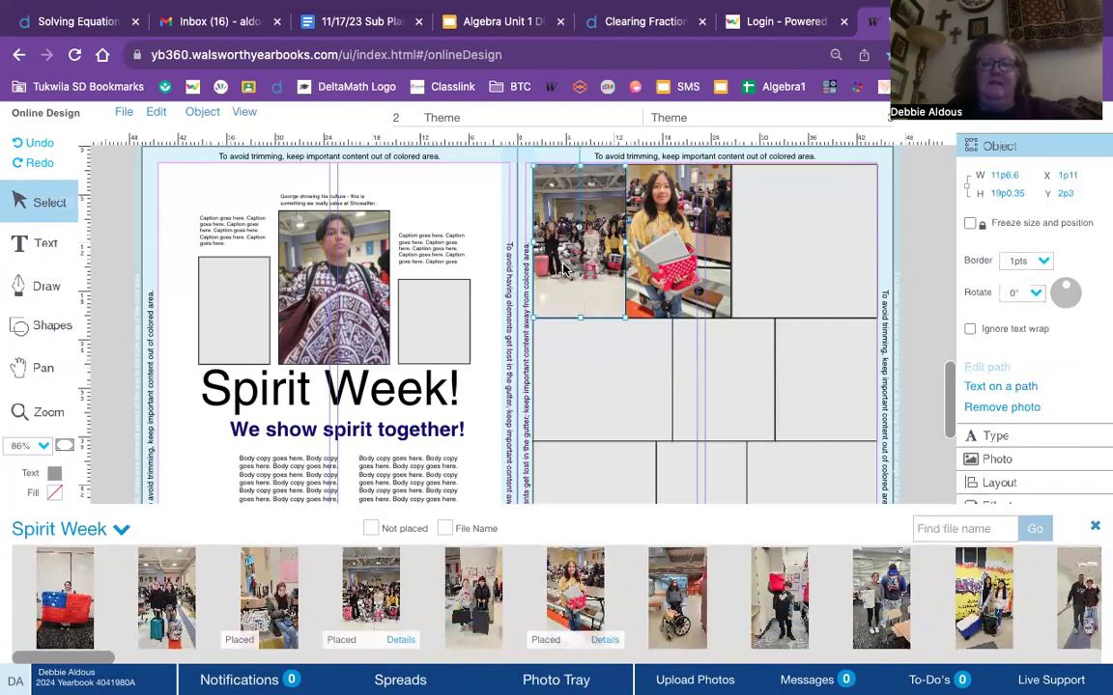
pyautogui.click(999, 408)
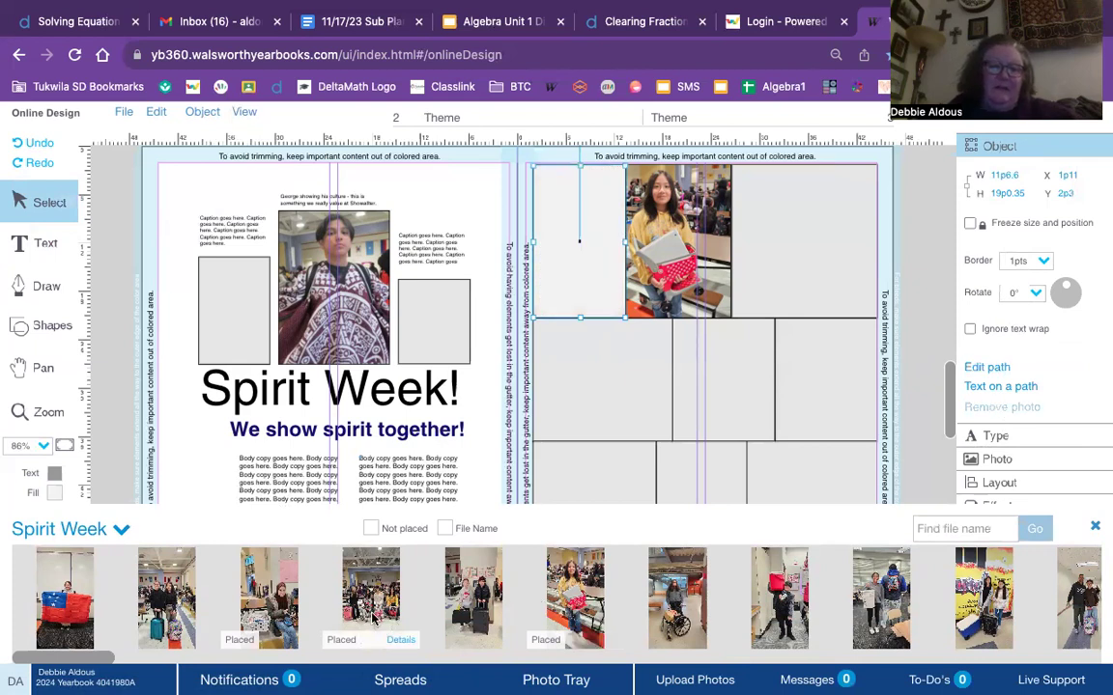
pyautogui.moveTo(373, 616); pyautogui.dragTo(811, 265)
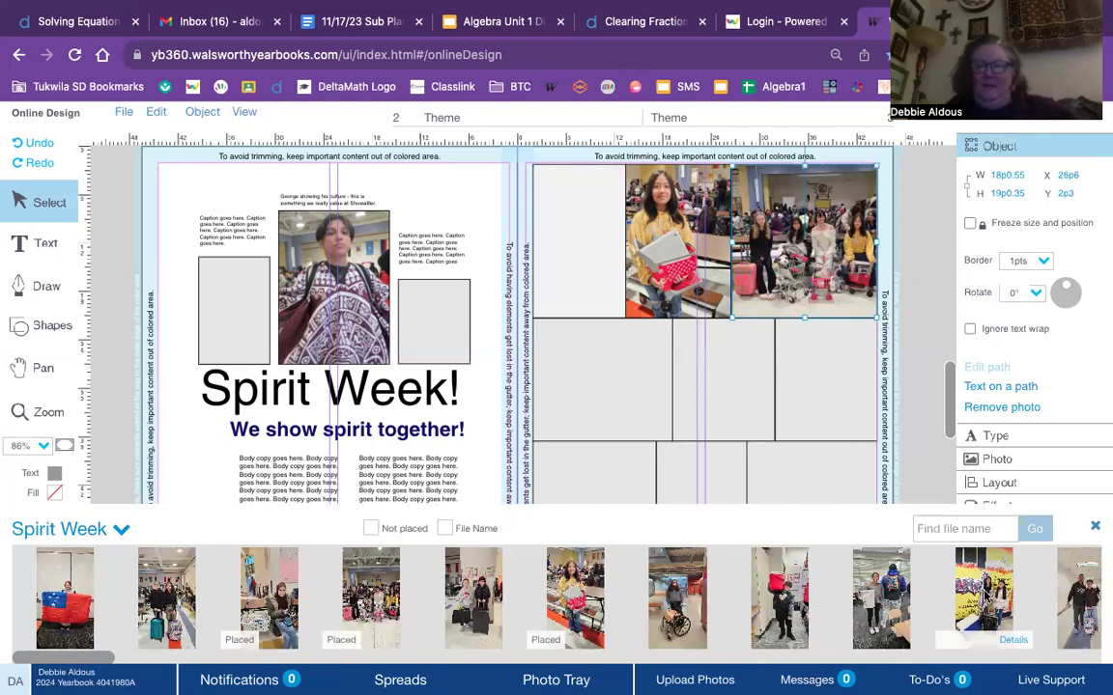
# Put the luggage photo into the lower-left frame instead of the bottom-right one
pyautogui.moveTo(983, 591); pyautogui.dragTo(819, 494)
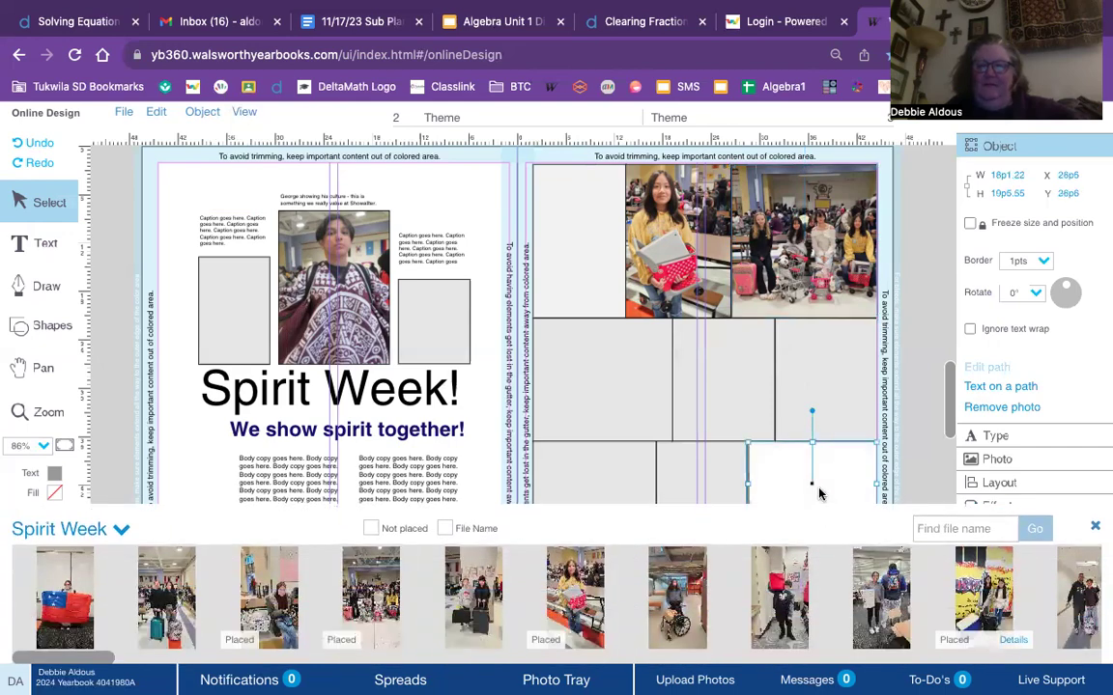
pyautogui.scroll(-2, 954, 444)
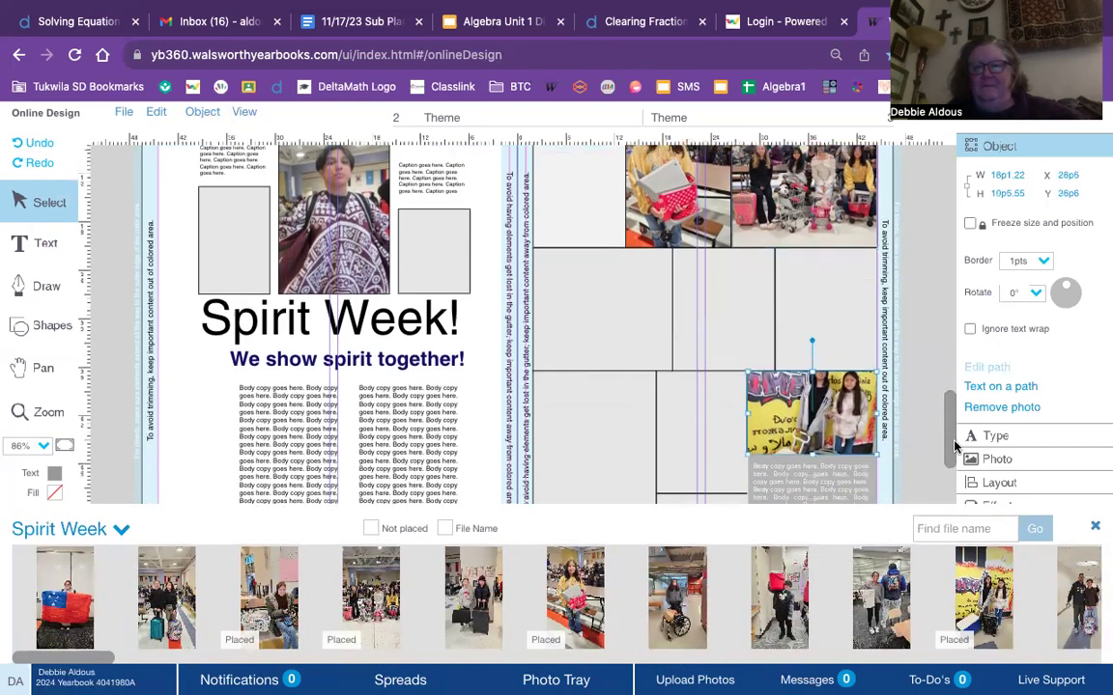
pyautogui.scroll(-2, 955, 452)
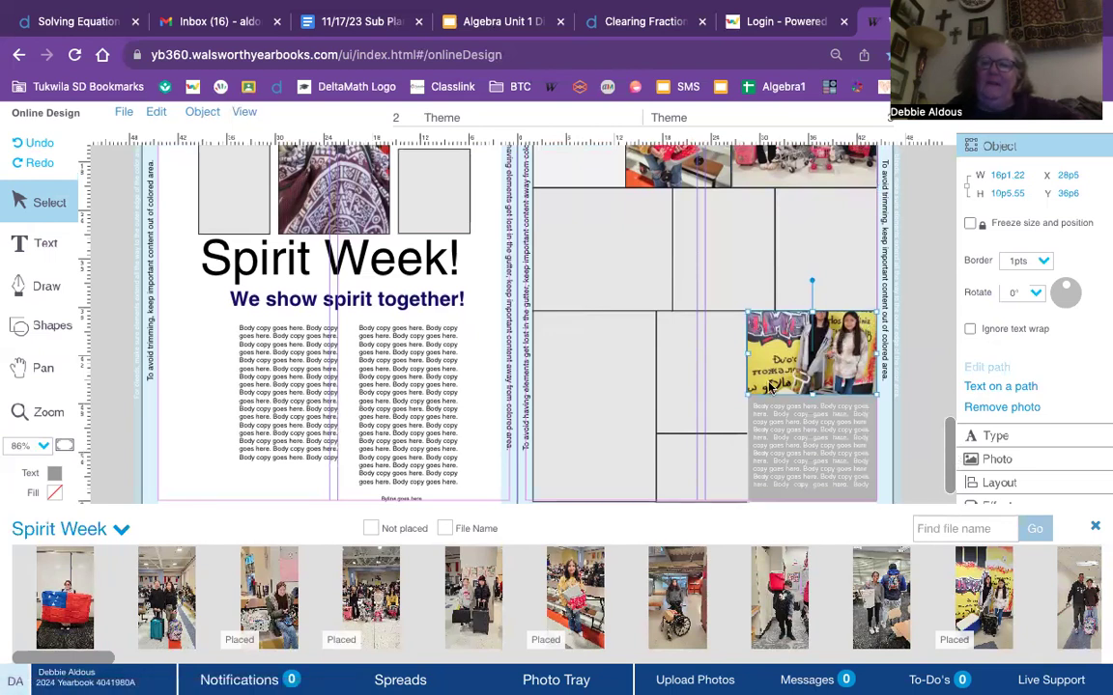
pyautogui.click(1000, 407)
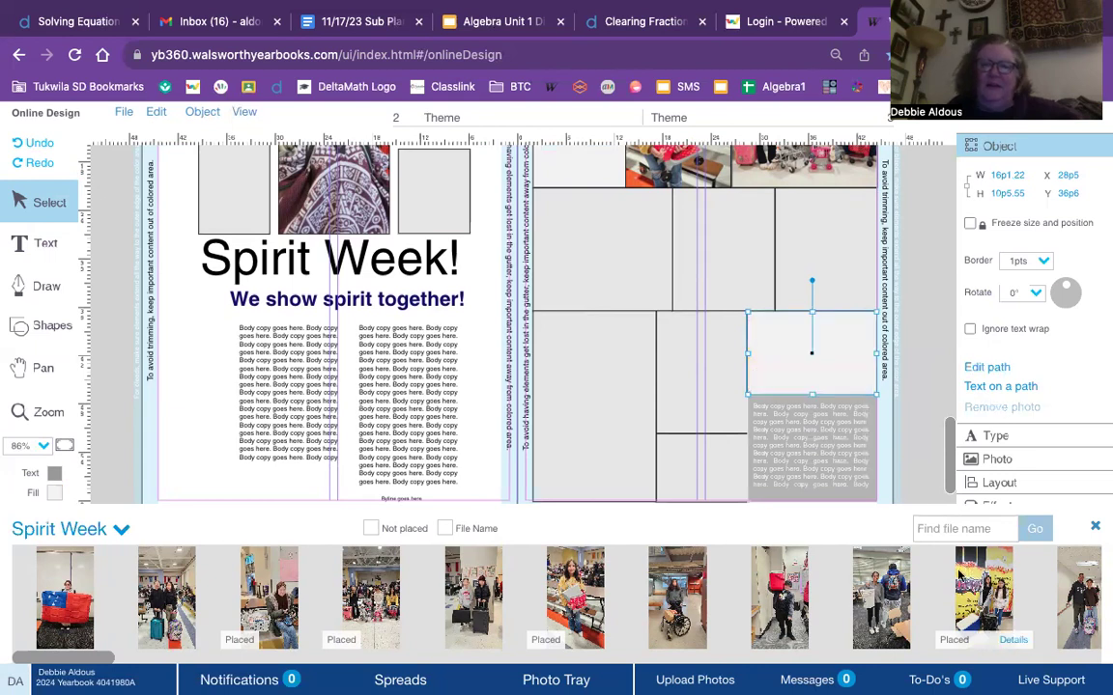
pyautogui.click(606, 412)
pyautogui.hotkey('ctrl', 'z')
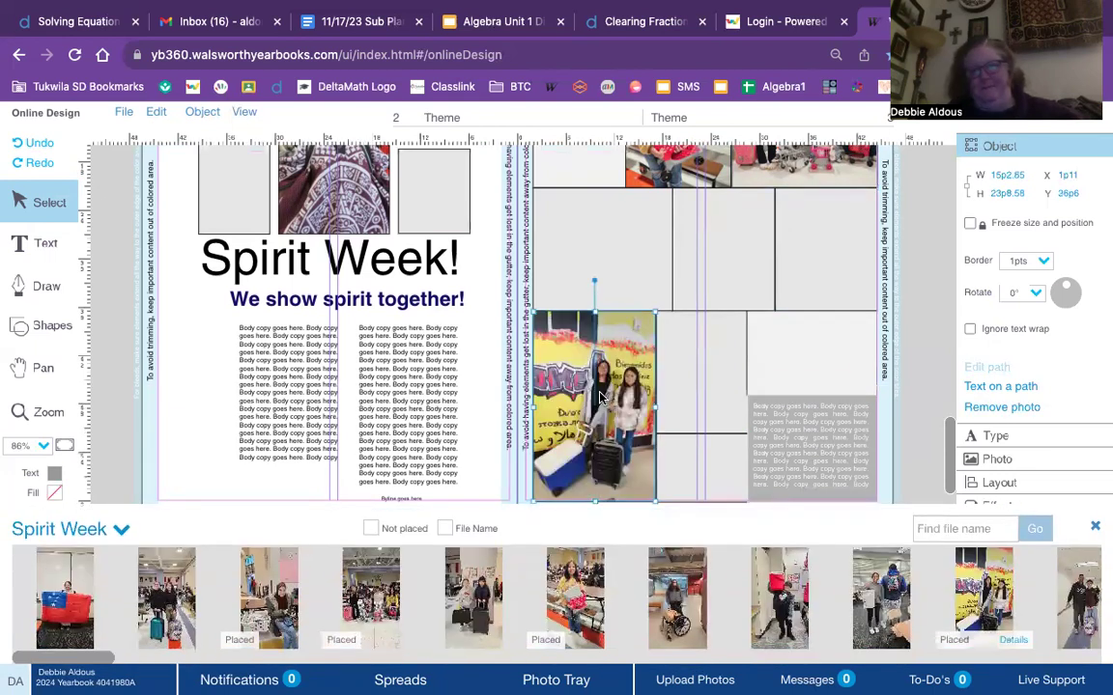
# Crop the luggage photo tighter around the two girls, shifting it slightly left
pyautogui.doubleClick(600, 397)
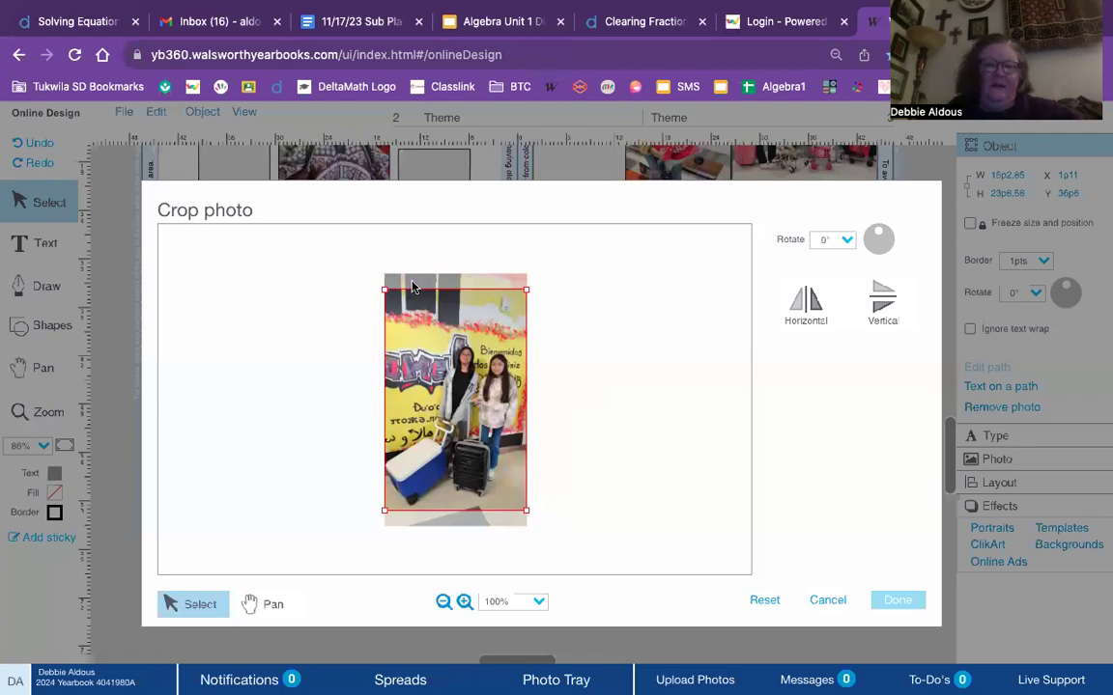
pyautogui.moveTo(390, 295); pyautogui.dragTo(408, 312)
pyautogui.moveTo(490, 368); pyautogui.dragTo(477, 368)
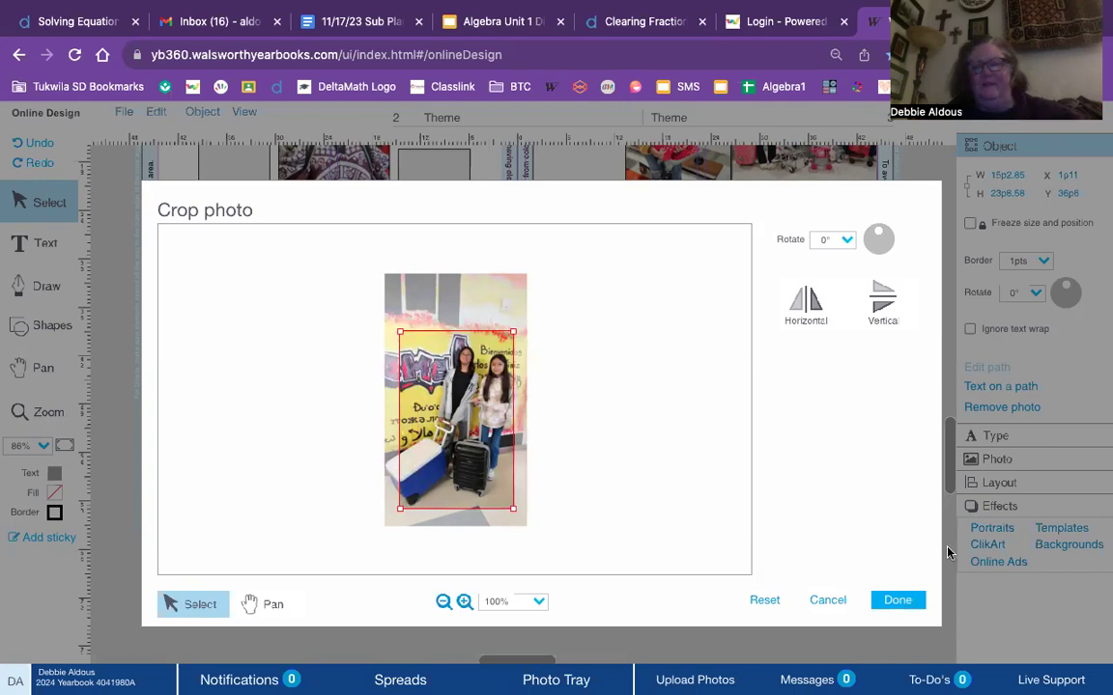
pyautogui.click(900, 602)
pyautogui.click(922, 440)
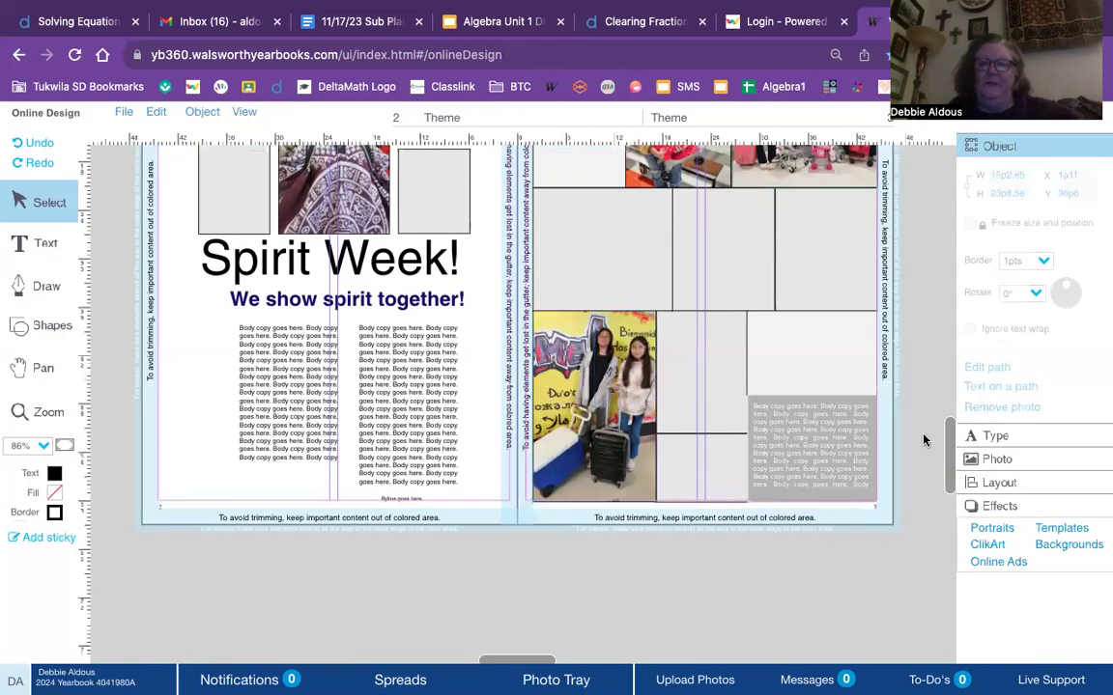
pyautogui.moveTo(942, 447); pyautogui.dragTo(945, 385)
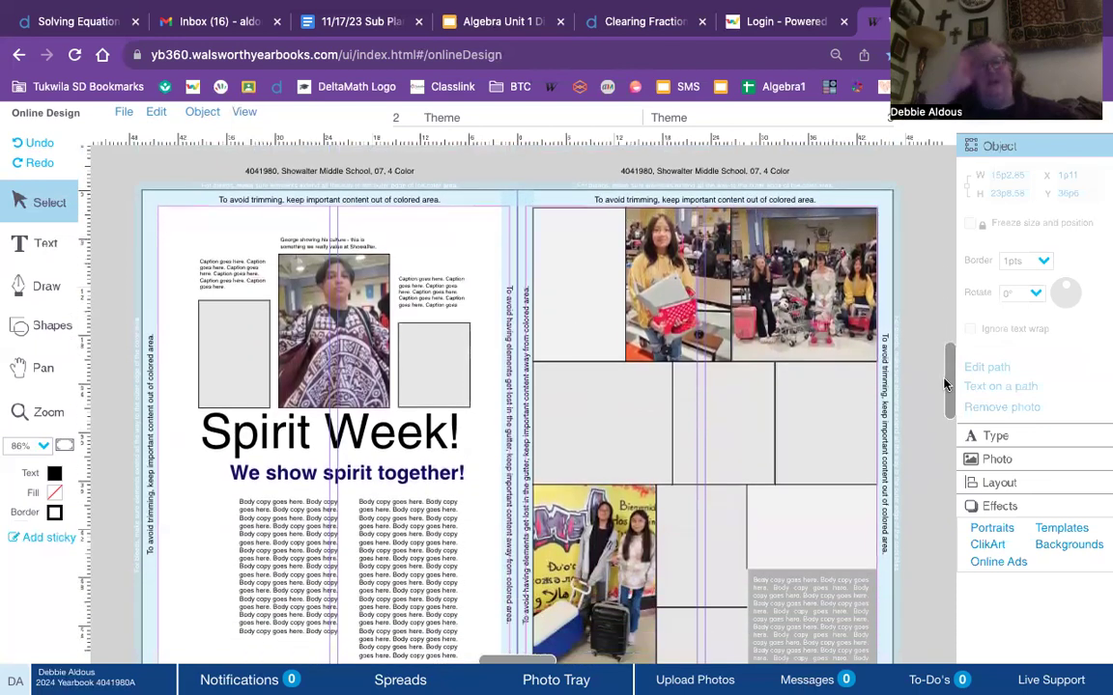
# Save and close the Spirit Week spread with File > Save and Close
pyautogui.click(123, 113)
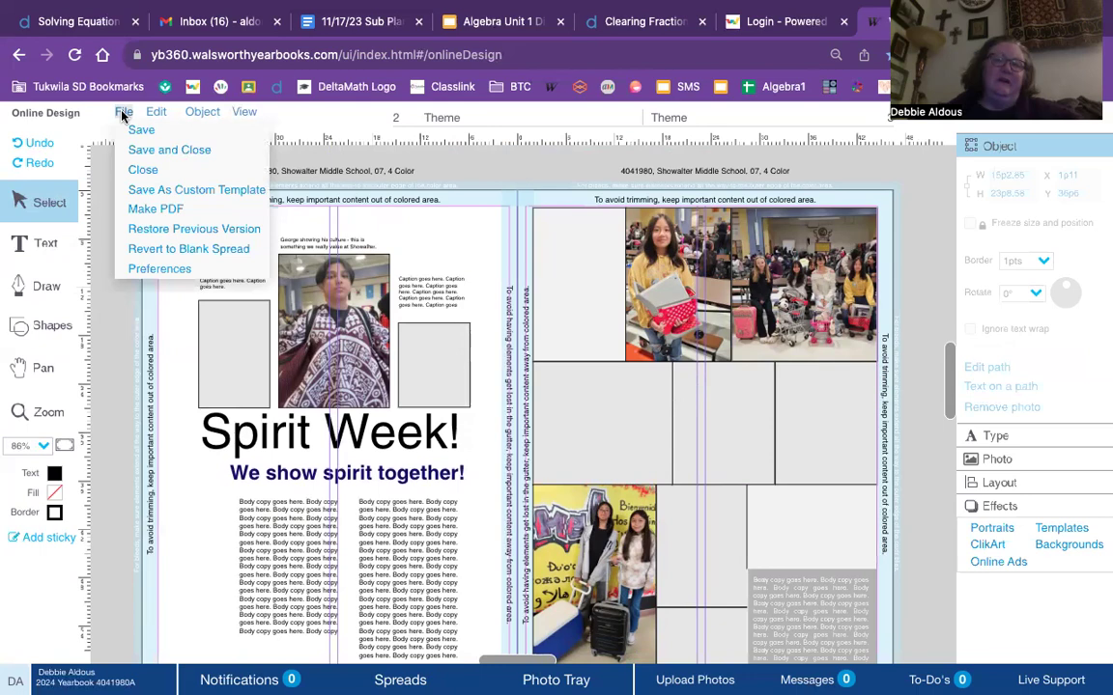
pyautogui.click(149, 150)
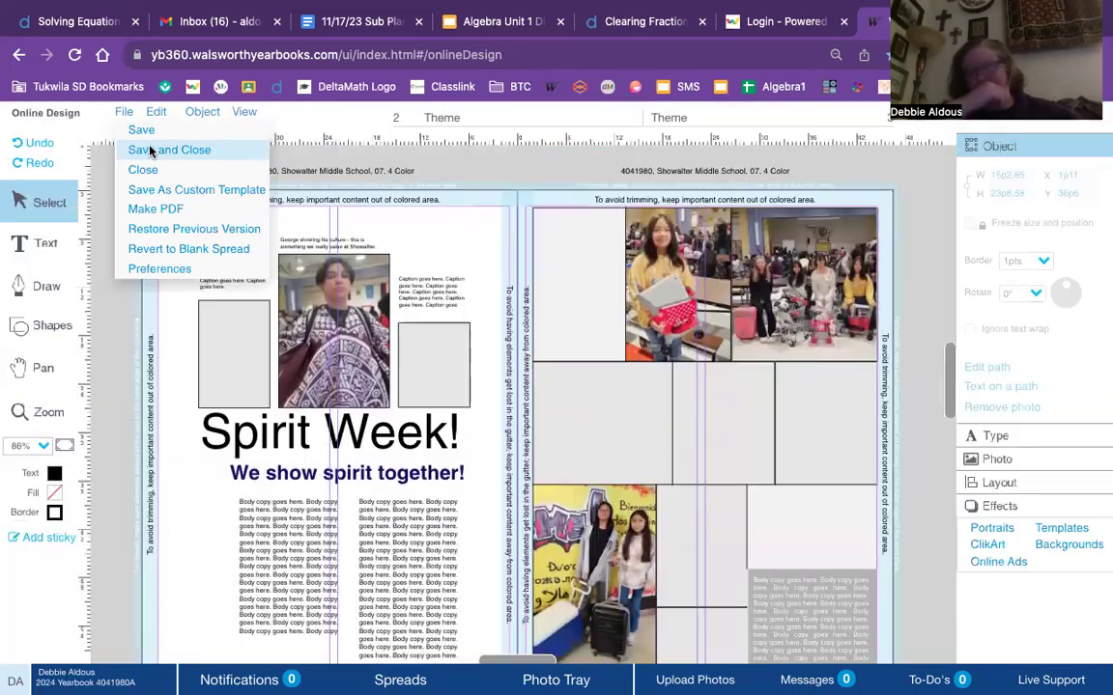